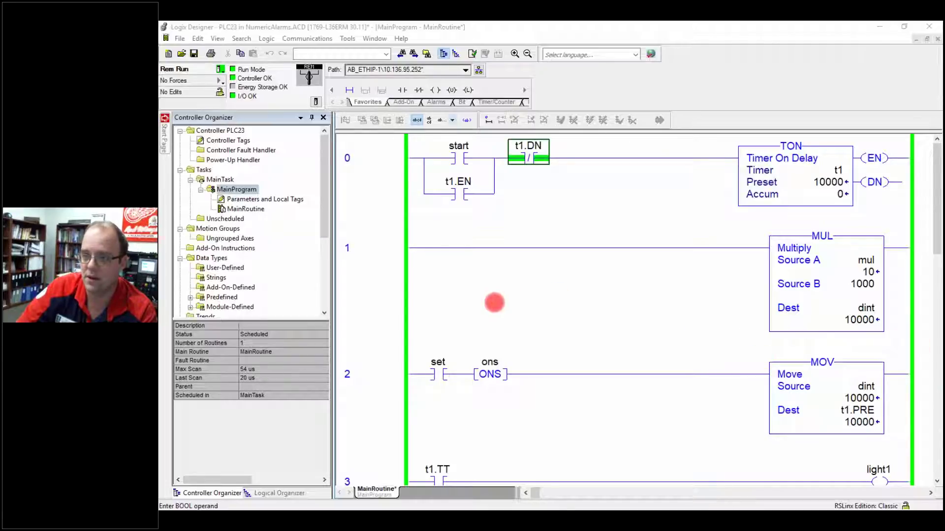
- Toggle the start bit on then off so t1 times 10000 ms and its Accum resets to 0
left_click(369, 291)
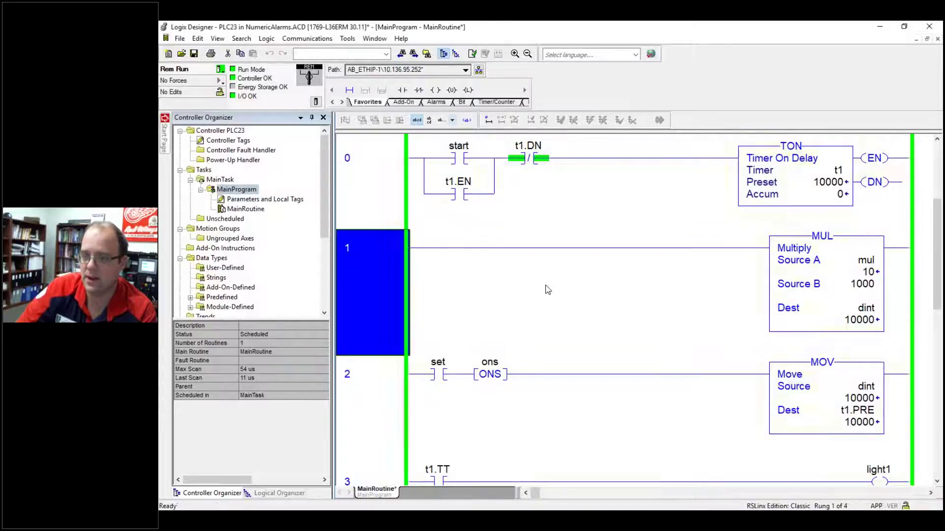
scroll(620, 310, "down", 1)
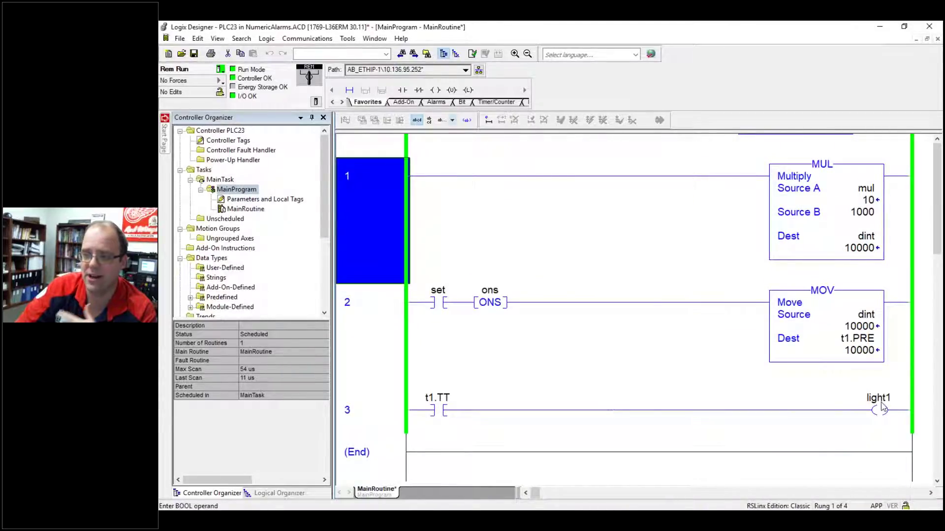
scroll(703, 392, "up", 1)
right_click(453, 158)
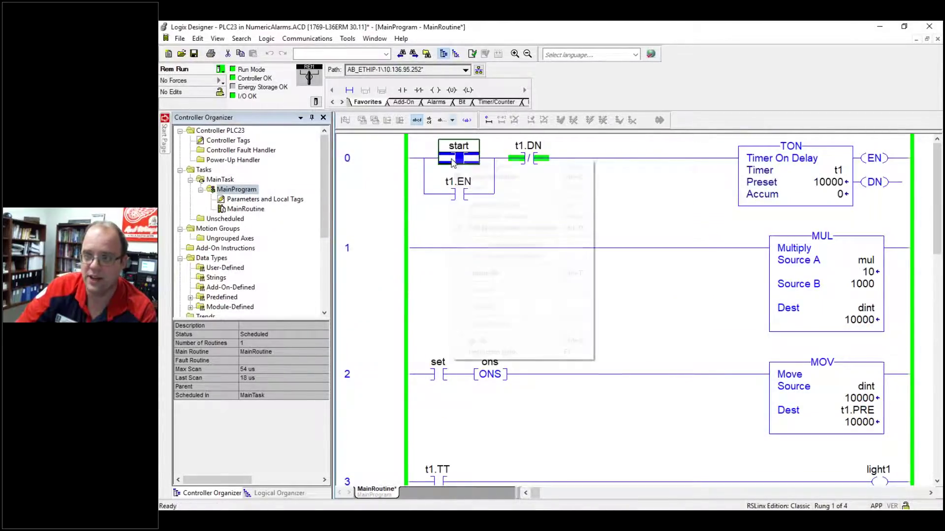
left_click(482, 274)
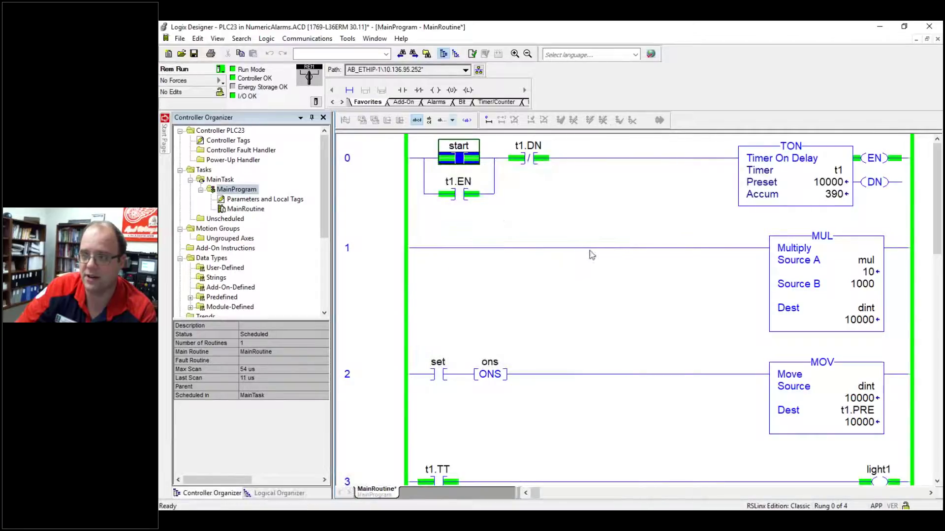
right_click(458, 160)
left_click(487, 276)
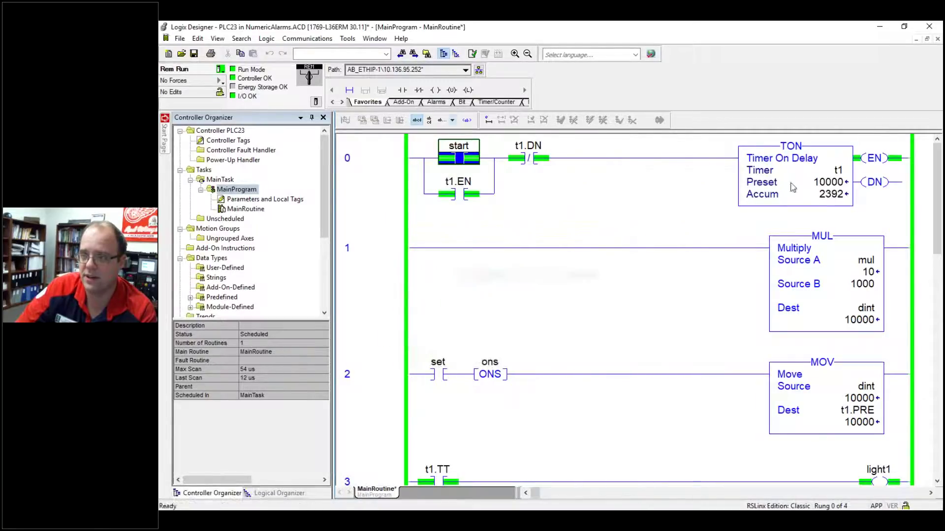
scroll(836, 319, "down", 1)
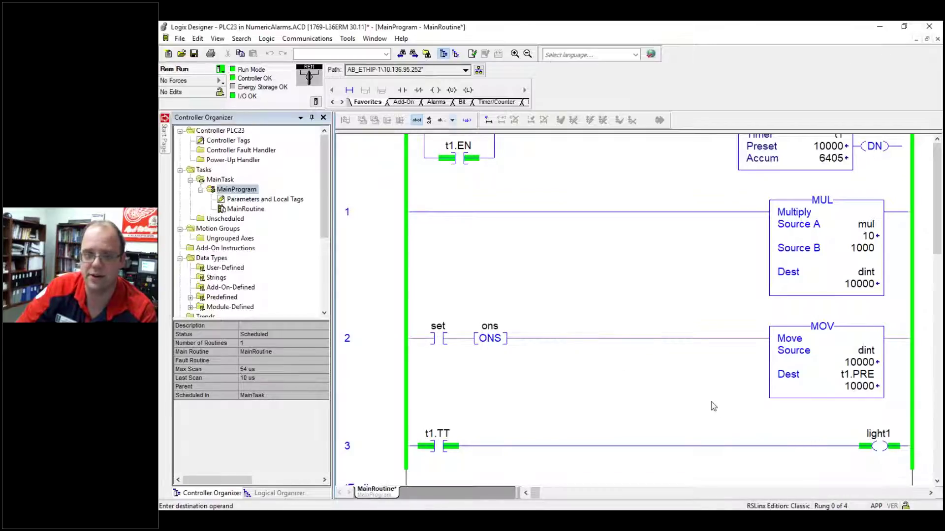
scroll(689, 344, "up", 1)
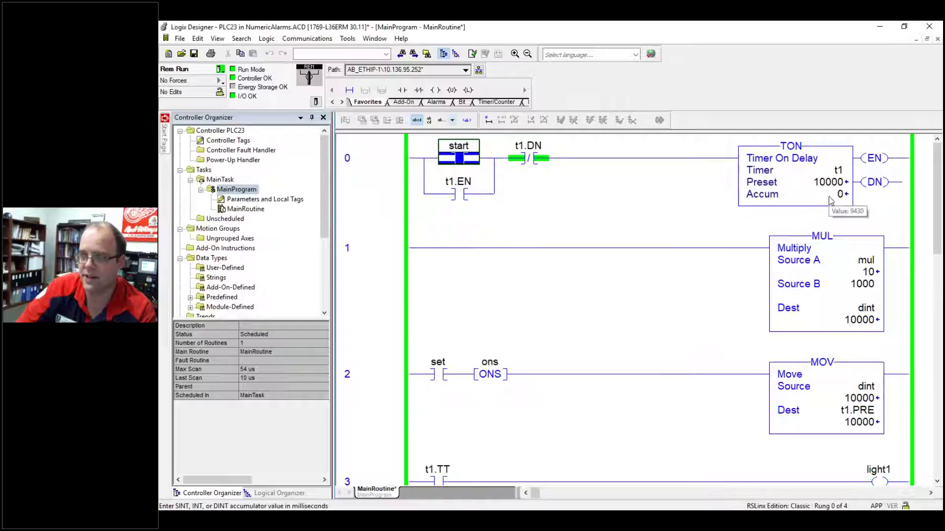
- Change the MUL Source A multiplier from 10 to 1
double_click(867, 272)
type("1")
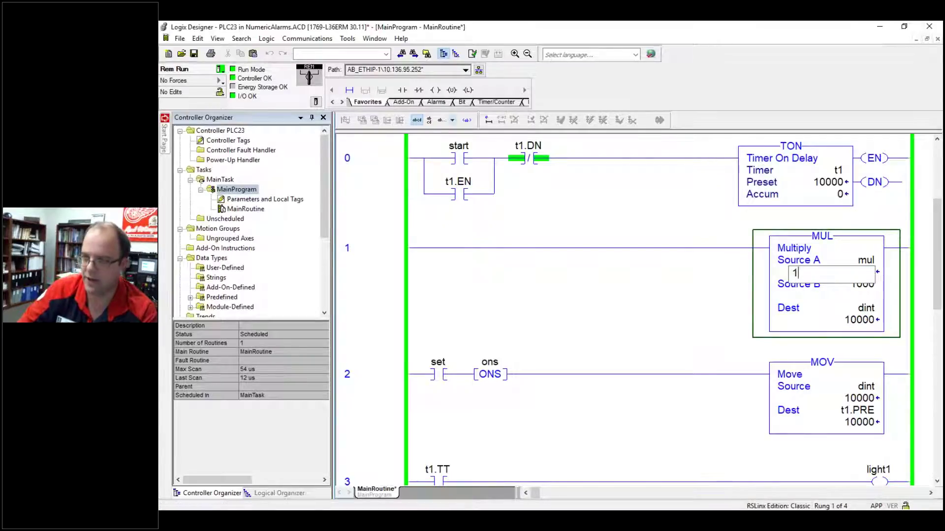
key("Tab")
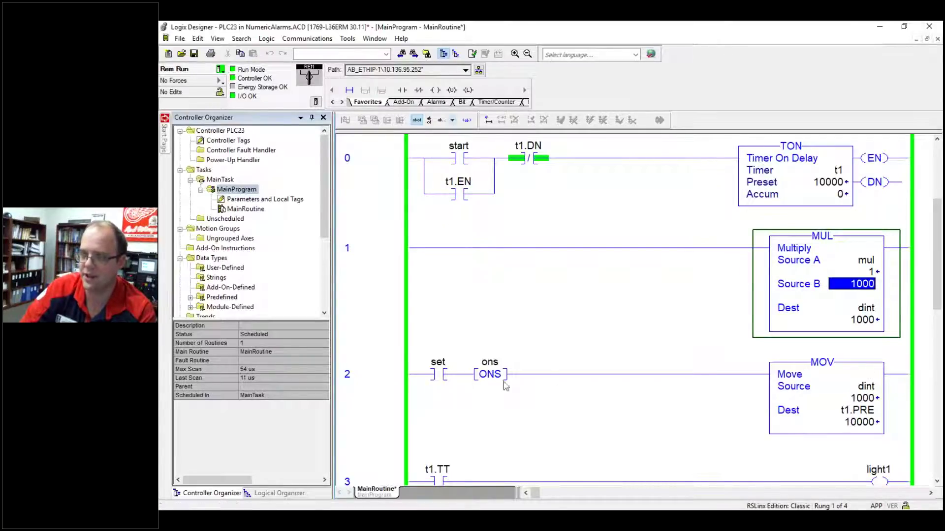
- Toggle the set bit on and off to load 1000 into timer t1's preset
right_click(438, 375)
left_click(458, 295)
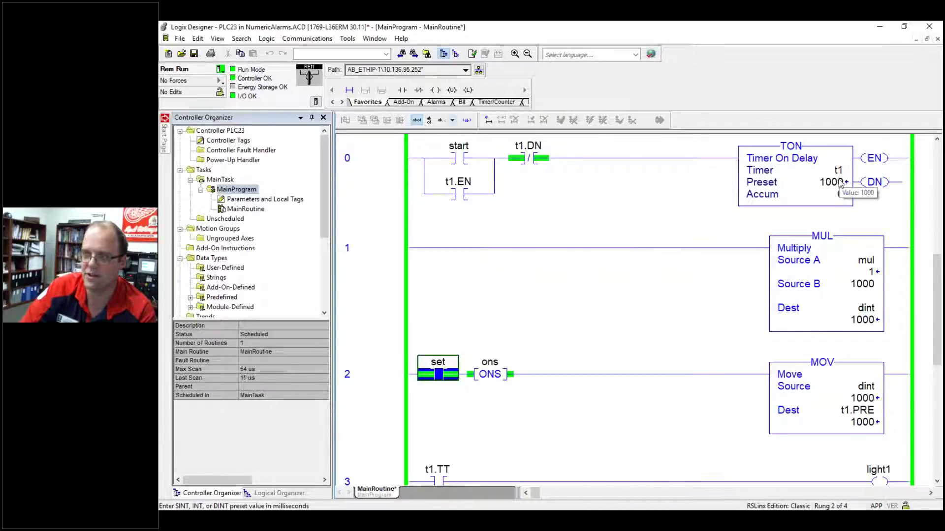
right_click(438, 375)
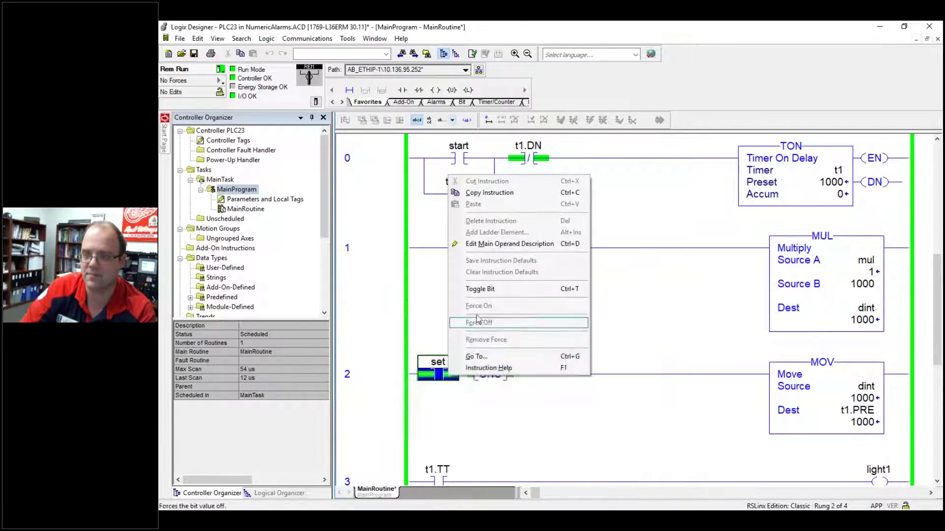
left_click(477, 290)
scroll(555, 310, "down", 1)
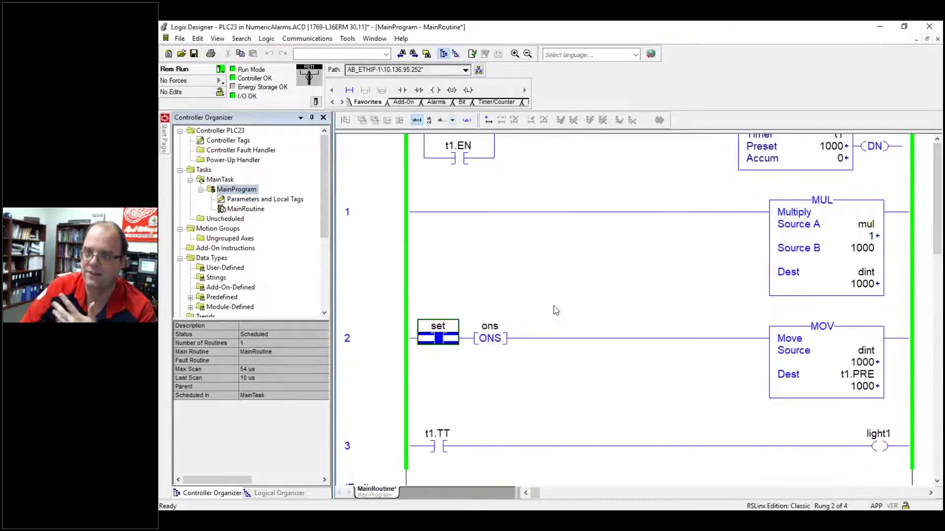
scroll(555, 310, "up", 1)
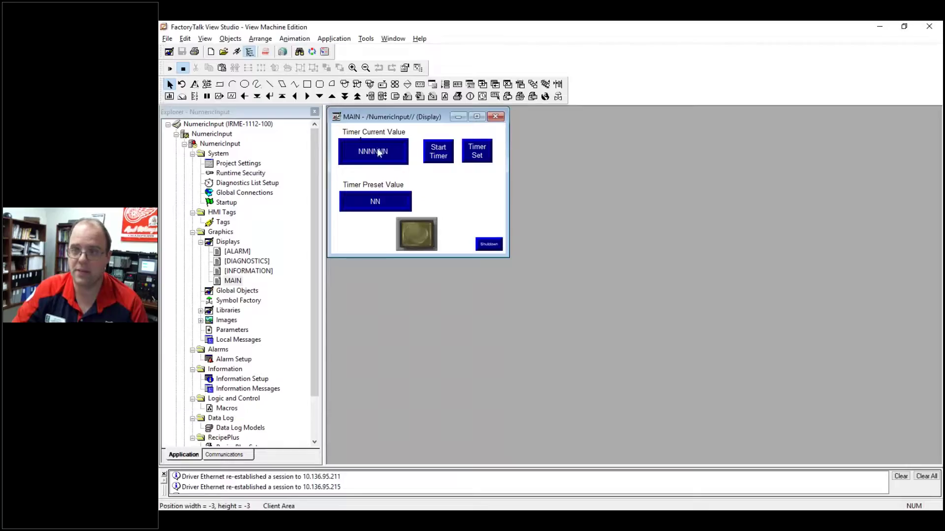
- Enlarge and zoom into the MAIN display, then delete the NNNNNN current-value numeric display
left_click_drag(506, 257, 741, 439)
left_click(353, 68)
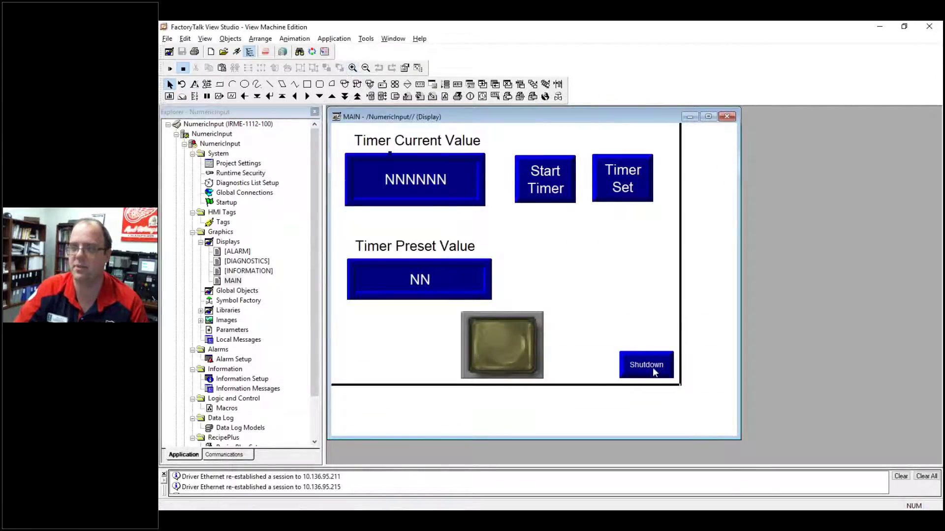
left_click(416, 177)
key("Delete")
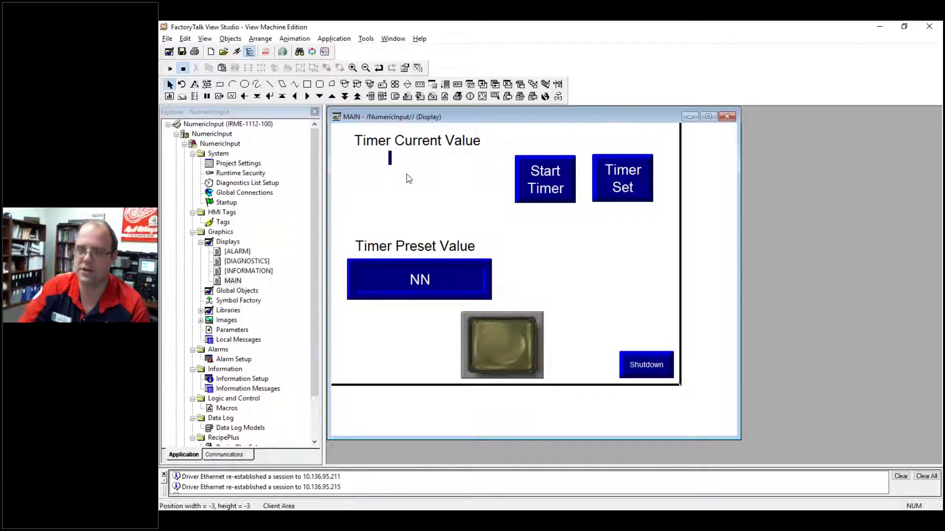
left_click(390, 157)
key("Delete")
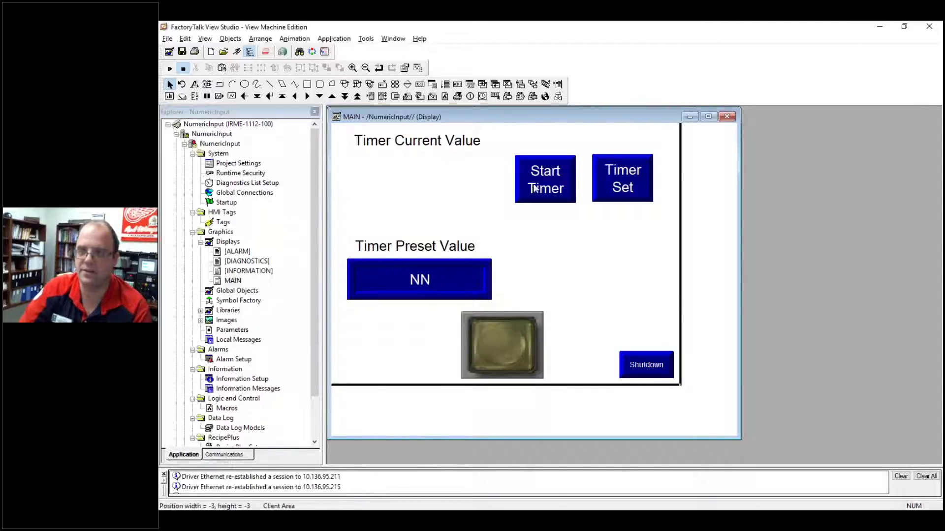
left_click(390, 143)
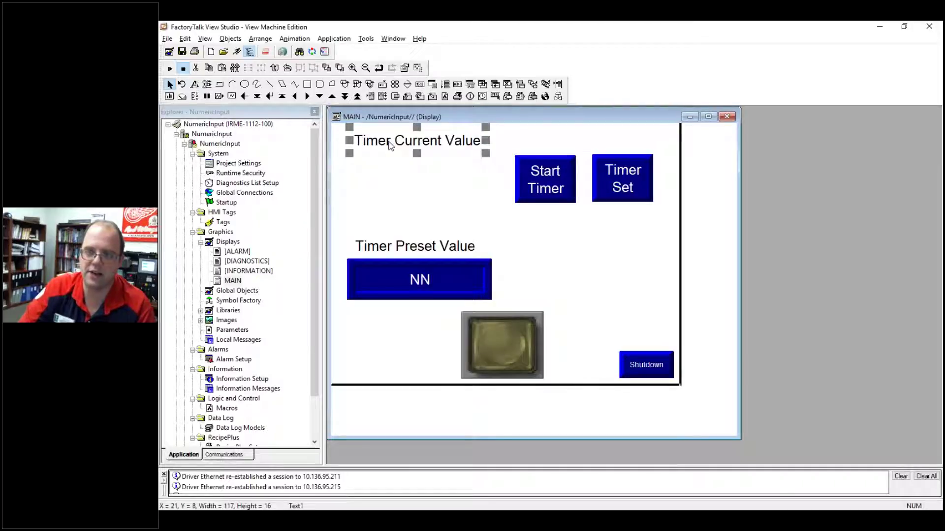
left_click(551, 173)
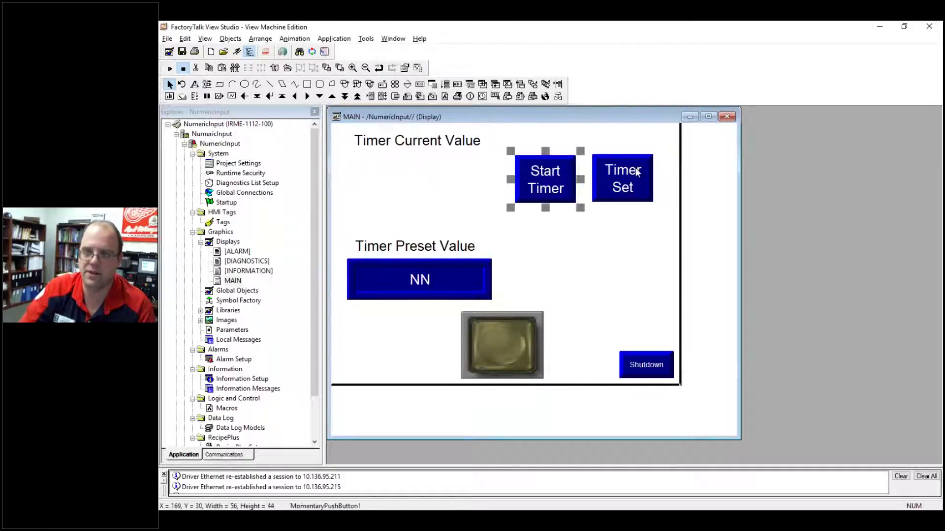
right_click(553, 172)
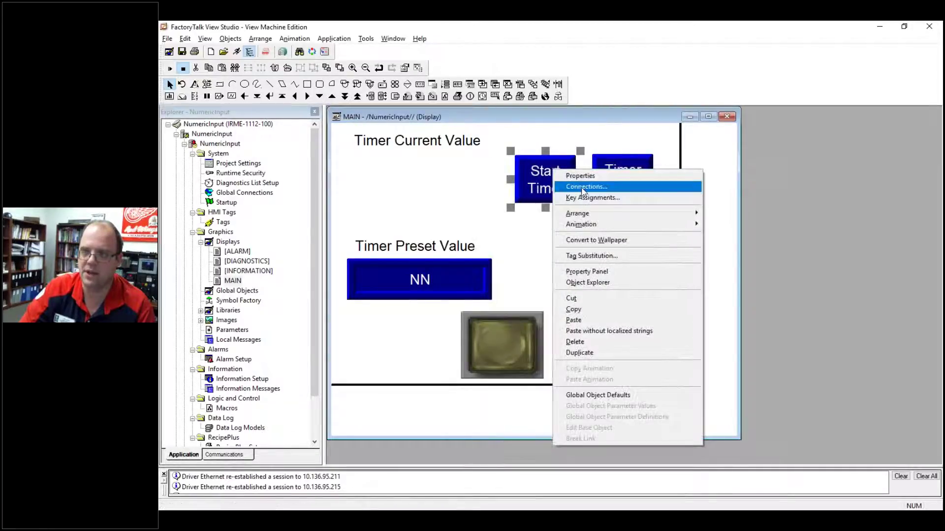
left_click(586, 186)
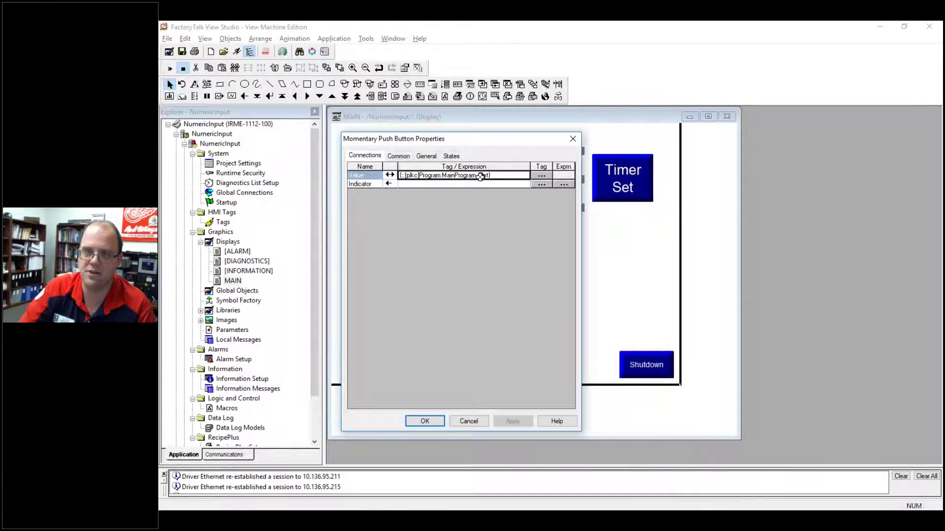
left_click(468, 422)
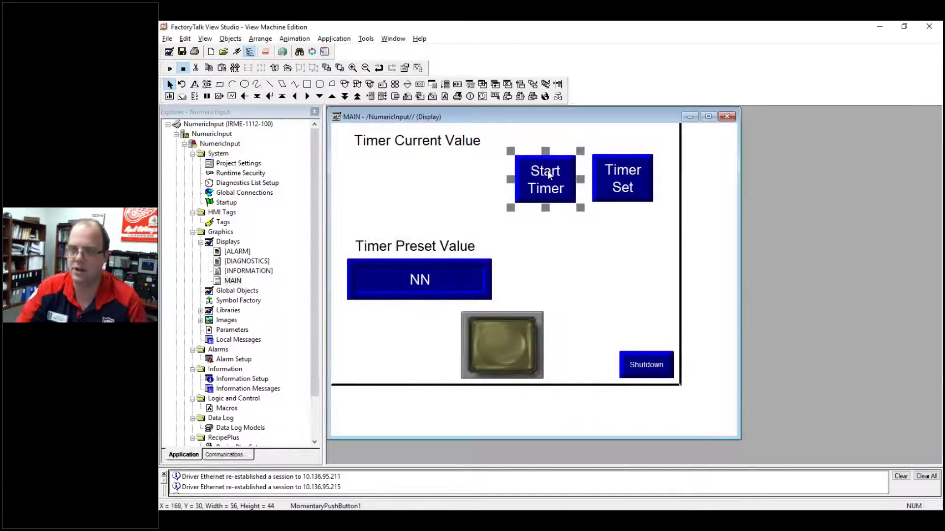
key("alt+Tab")
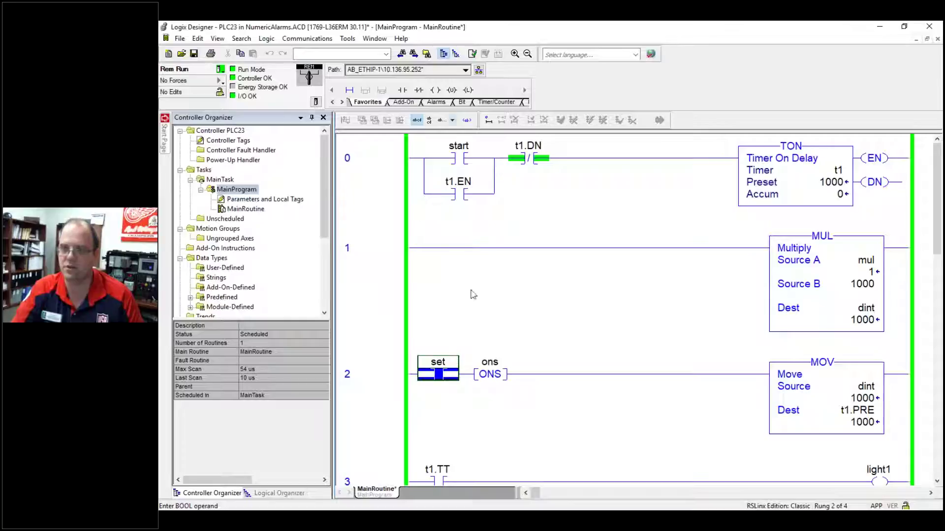
key("alt+Tab")
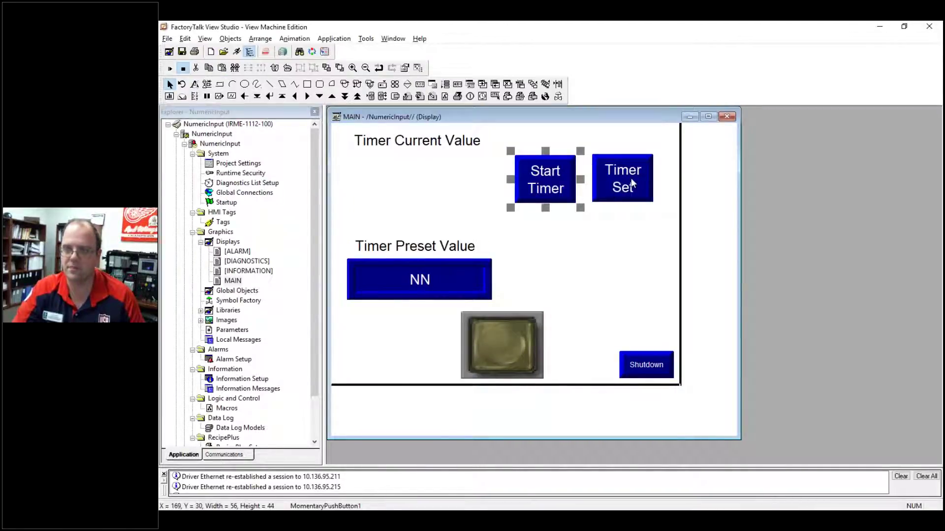
left_click(632, 183)
key("alt+Tab")
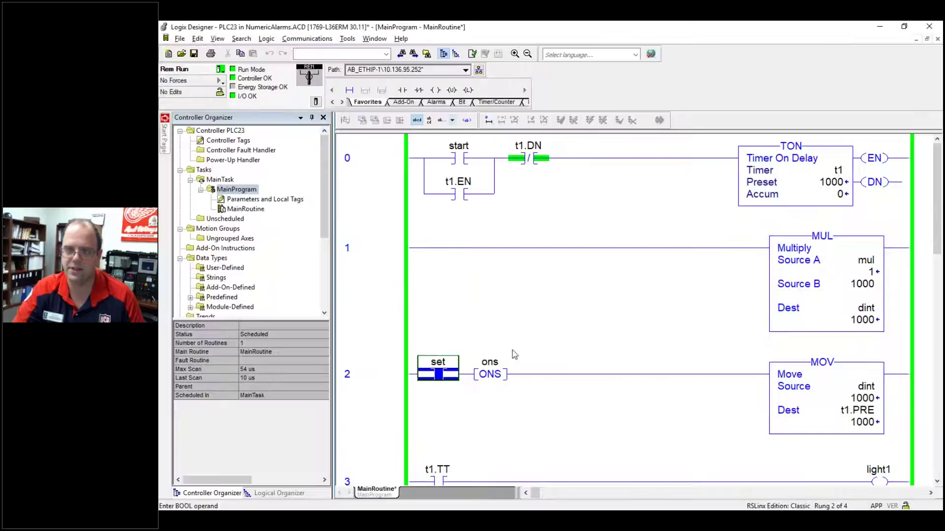
key("alt+Tab")
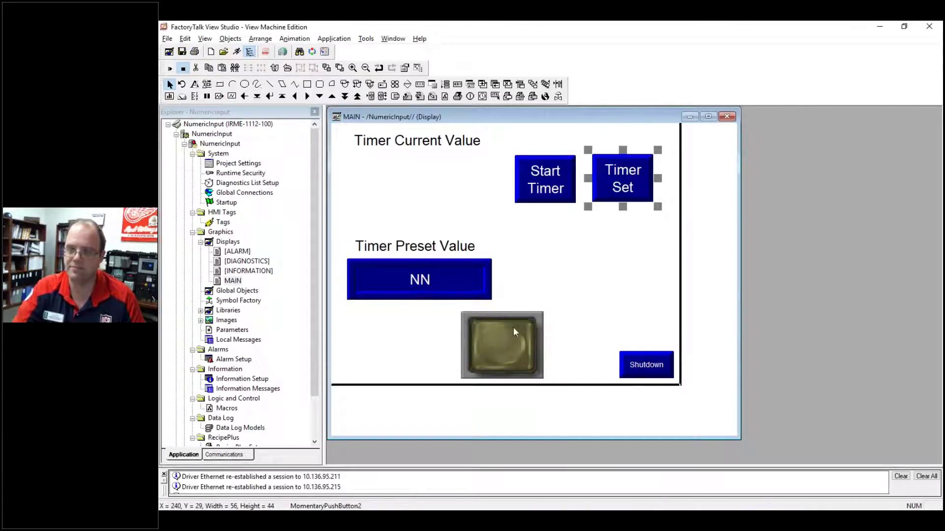
left_click(502, 334)
right_click(503, 336)
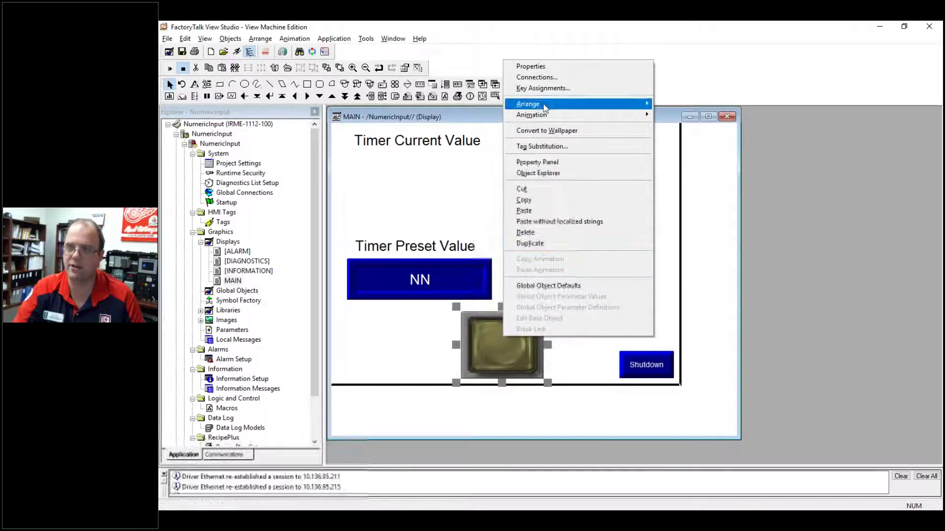
left_click(600, 289)
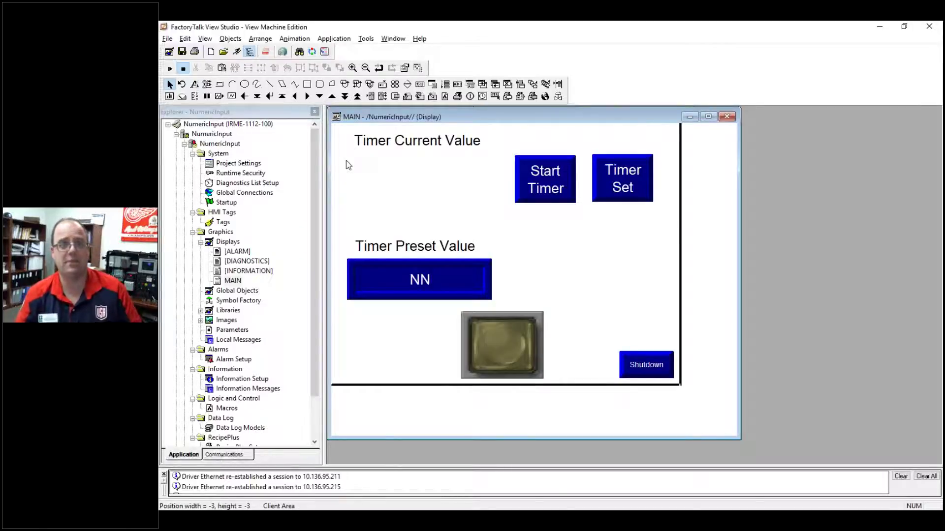
- Draw a new Numeric Display rectangle beneath the Timer Current Value label
left_click(231, 39)
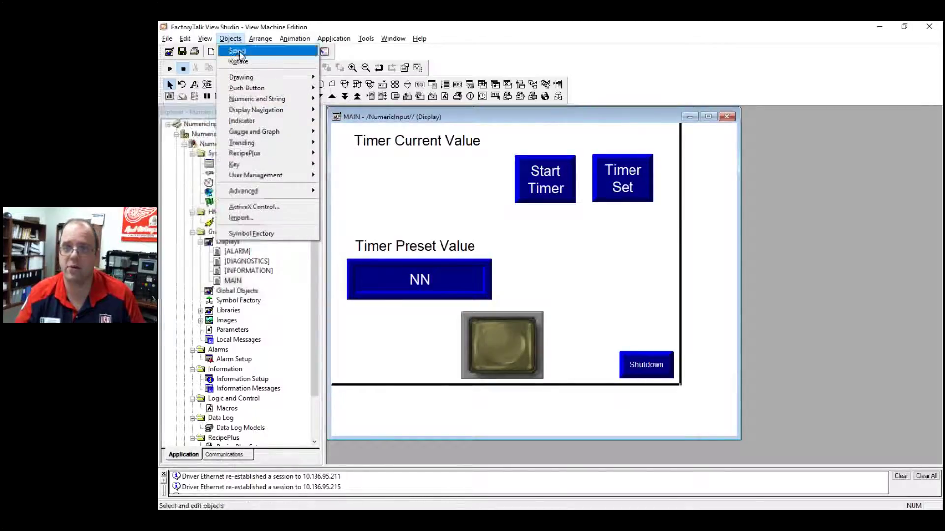
mouse_move(260, 99)
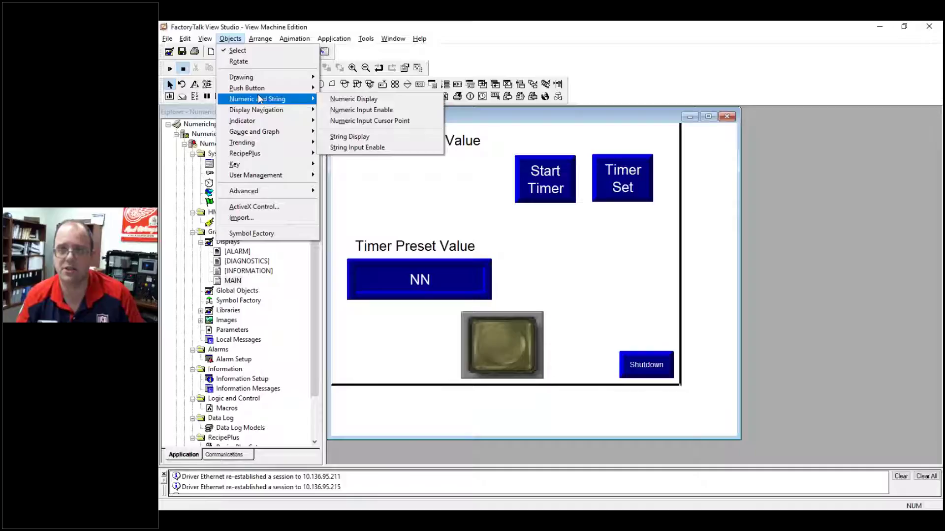
left_click(347, 100)
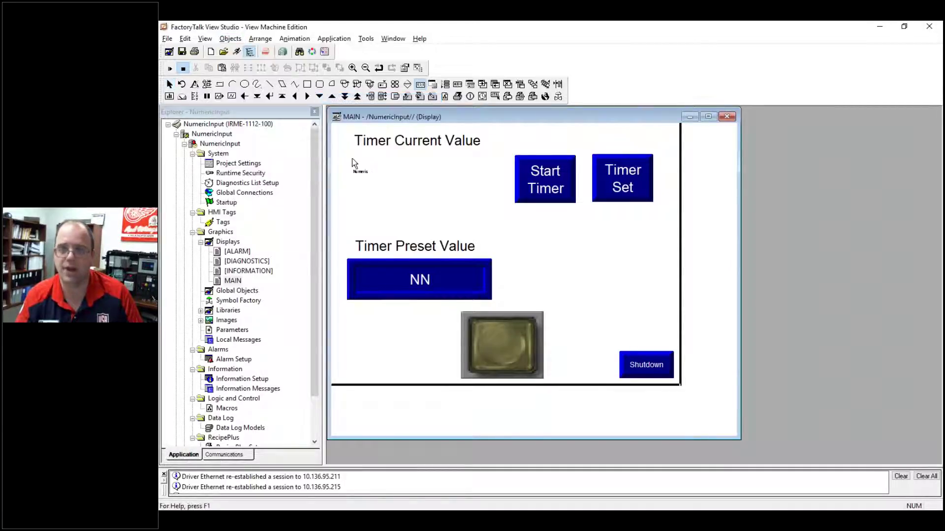
left_click_drag(350, 150, 498, 197)
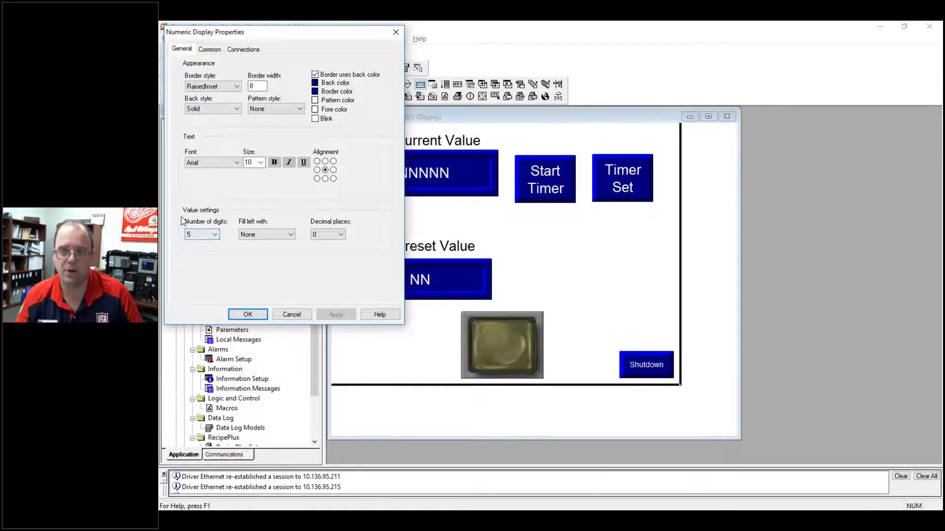
left_click(198, 233)
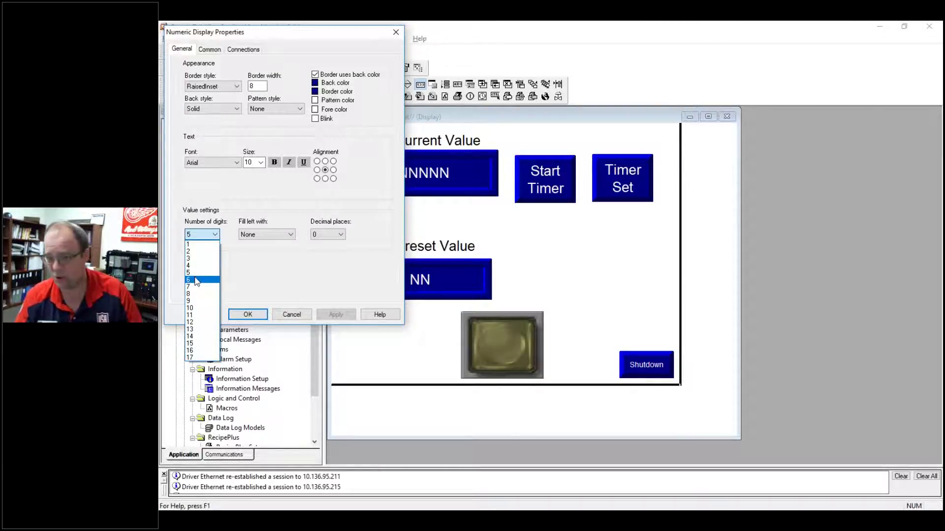
key("Escape")
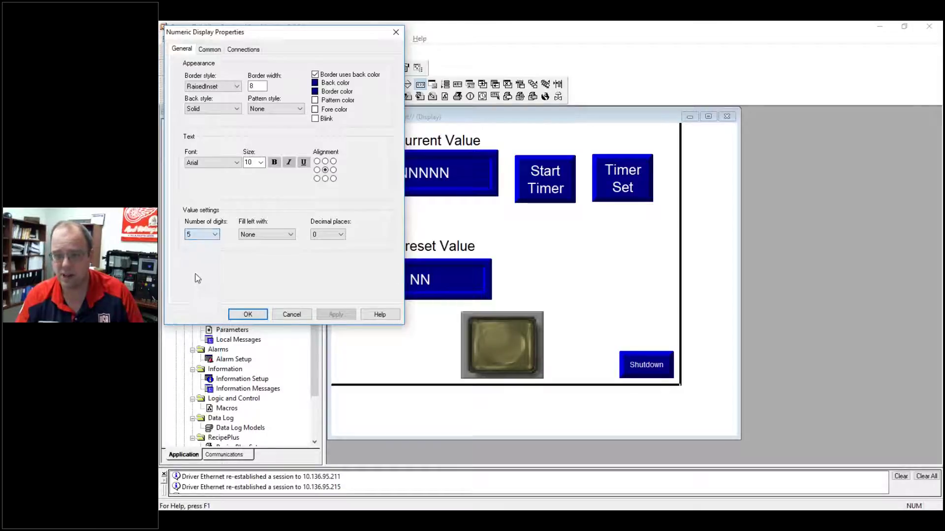
left_click(268, 235)
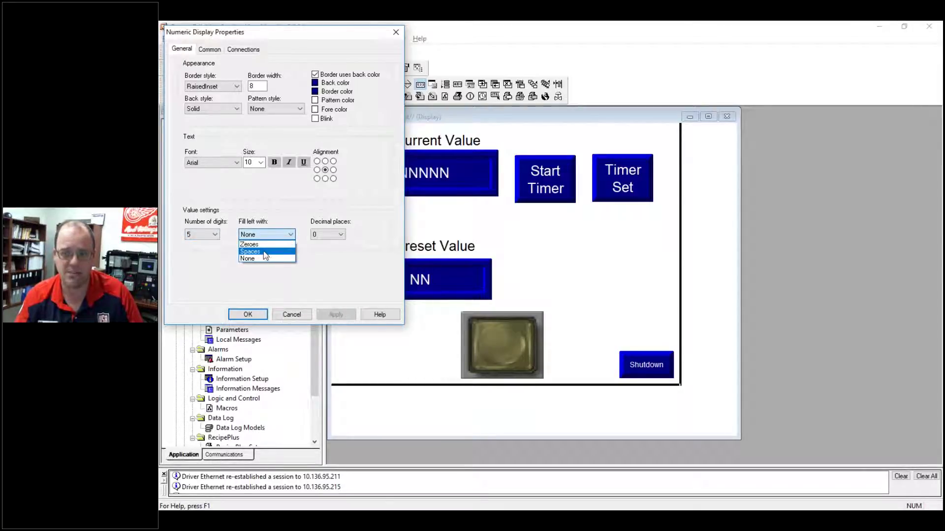
left_click(264, 259)
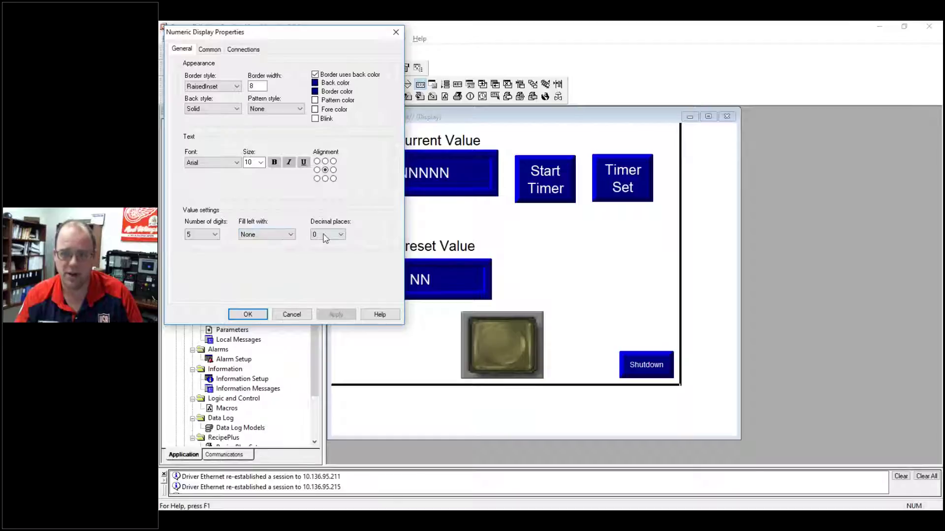
left_click(327, 235)
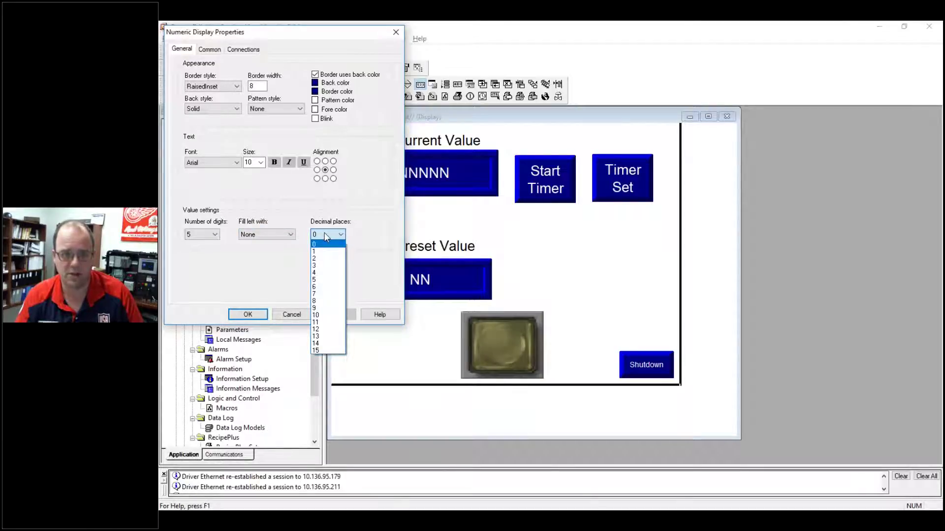
left_click(261, 273)
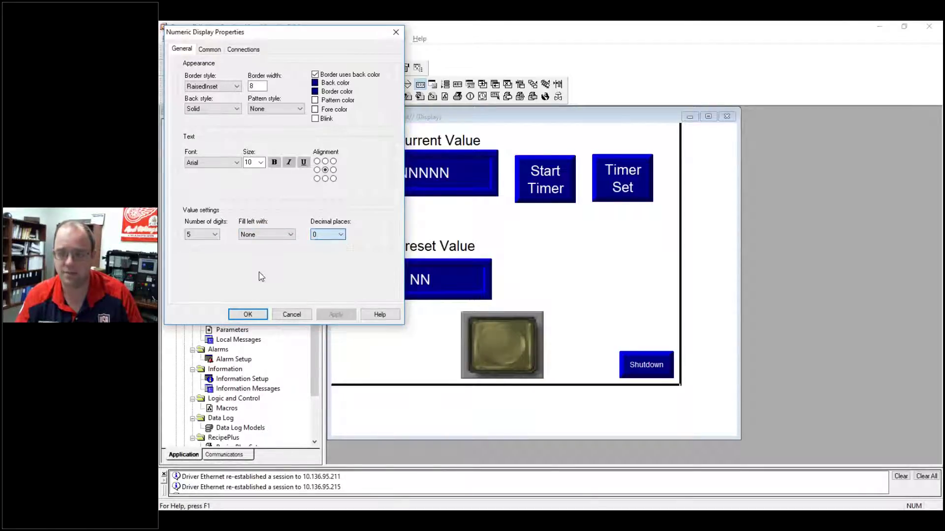
left_click(210, 163)
left_click(220, 92)
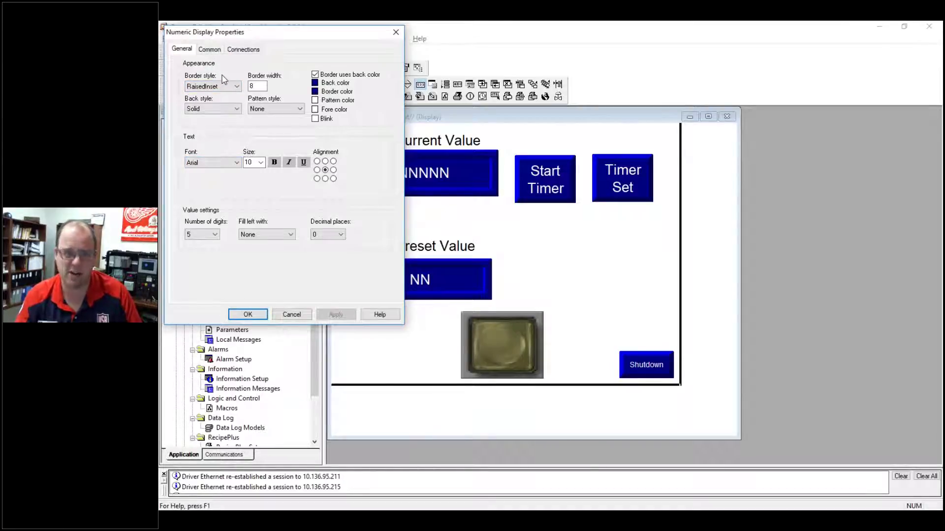
- Set the numeric display's Value tag to Program:MainProgram t1.ACC, apply, and close properties
left_click(212, 53)
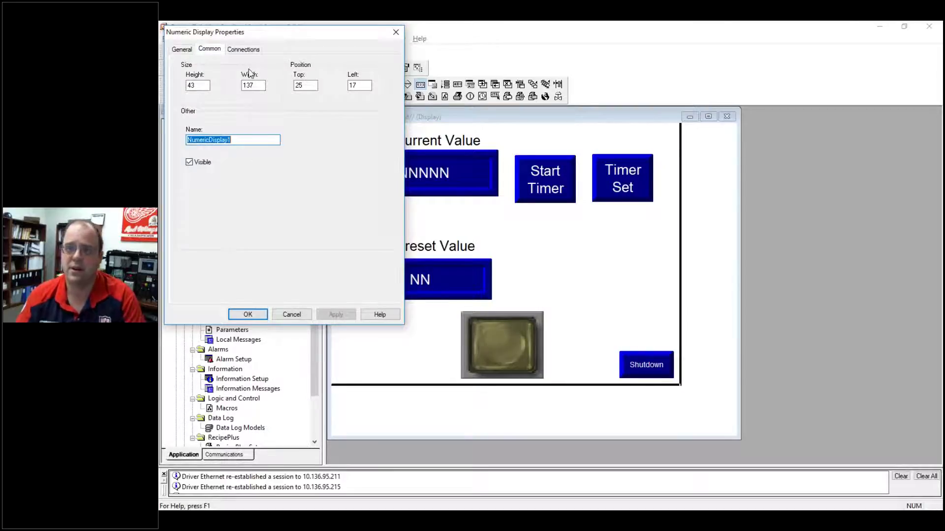
left_click(242, 49)
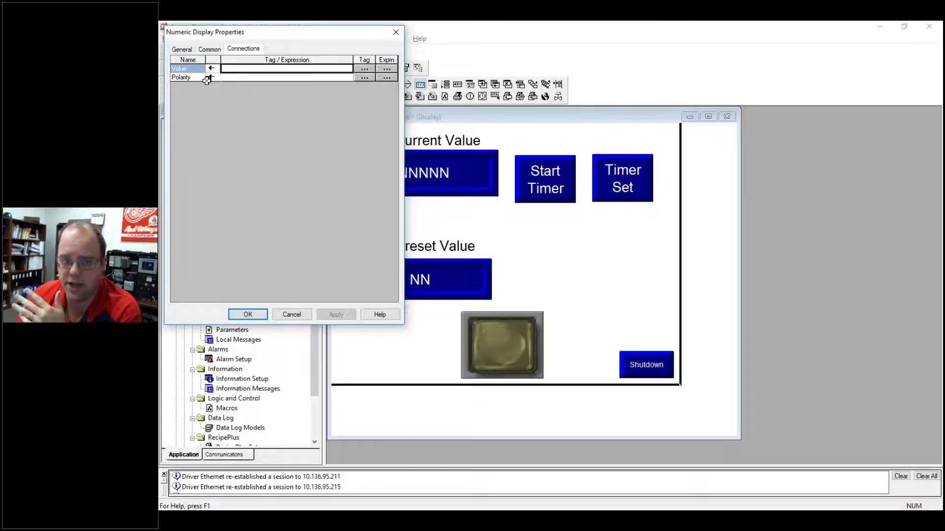
left_click(364, 69)
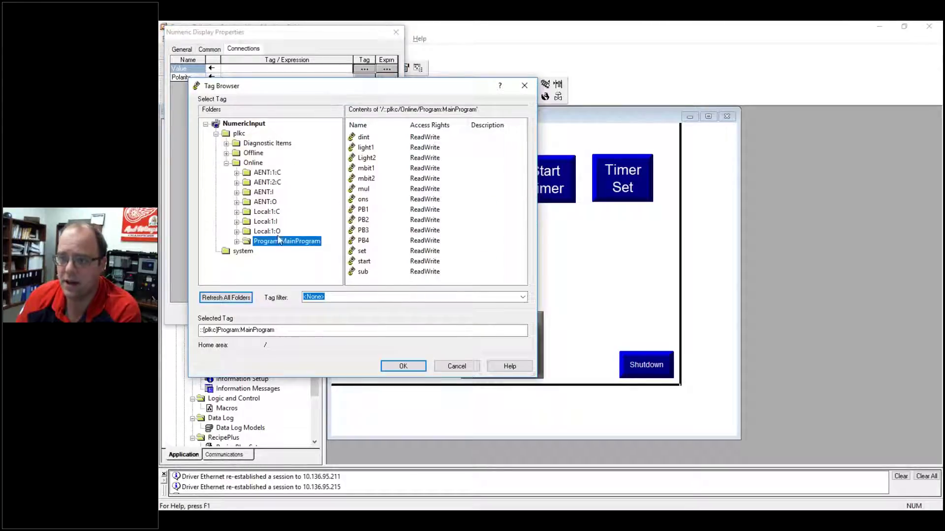
left_click(237, 241)
left_click(266, 251)
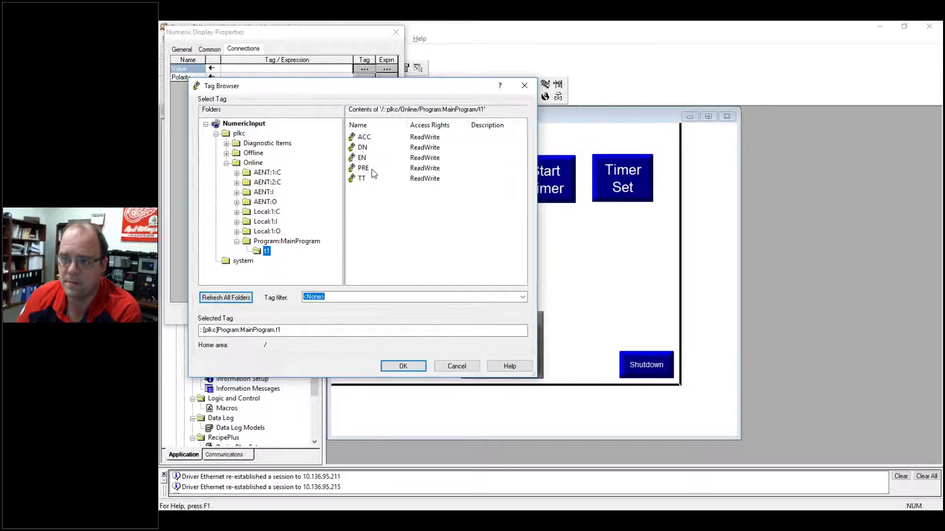
left_click(364, 137)
left_click(403, 366)
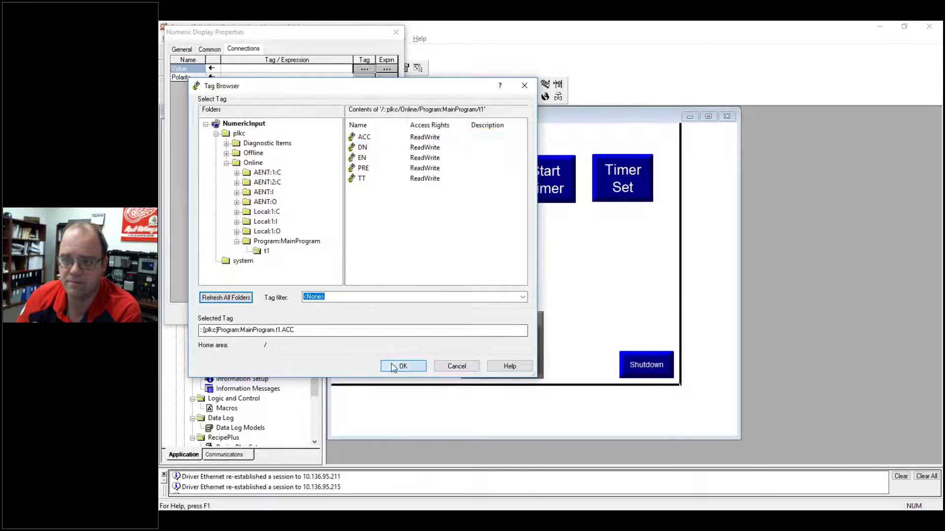
left_click(335, 315)
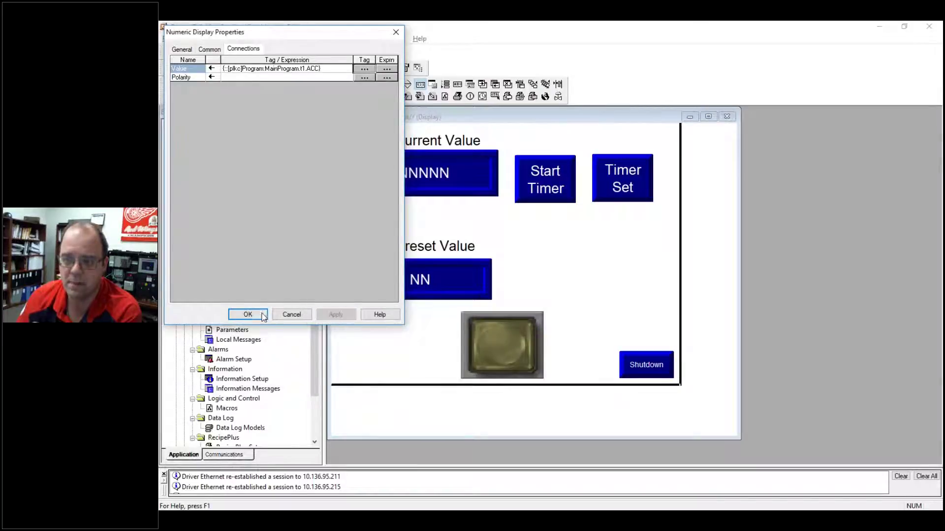
left_click(259, 315)
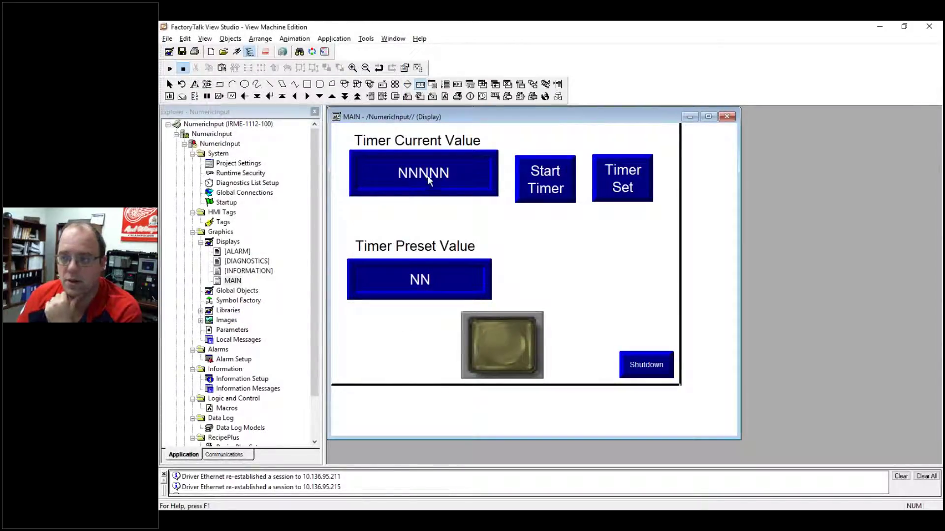
- View the preset input's connections showing the mul tag, checking mul in Logix Designer before minimizing it
right_click(416, 278)
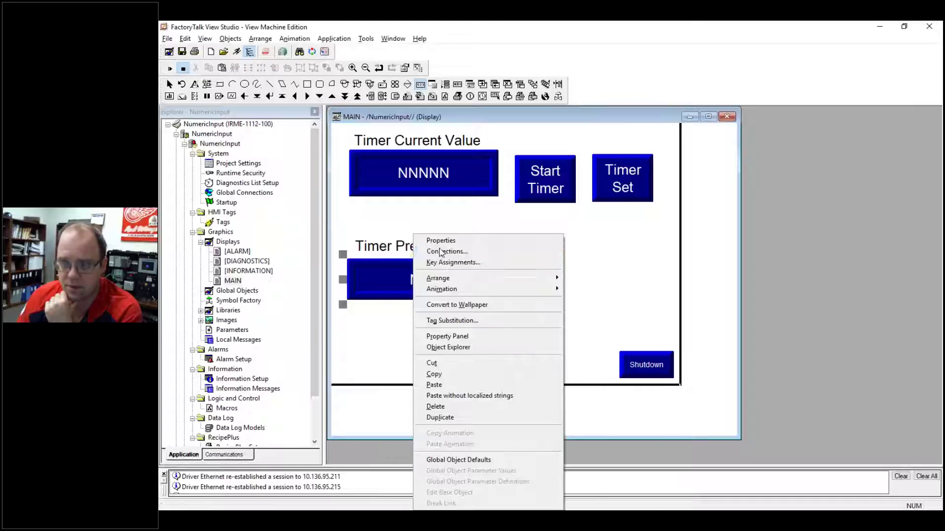
left_click(441, 251)
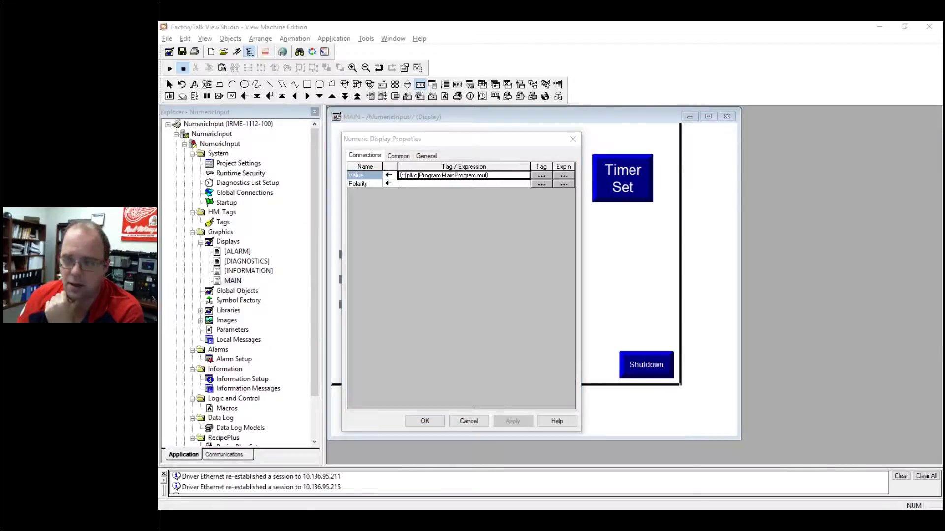
key("alt+Tab")
scroll(566, 303, "down", 1)
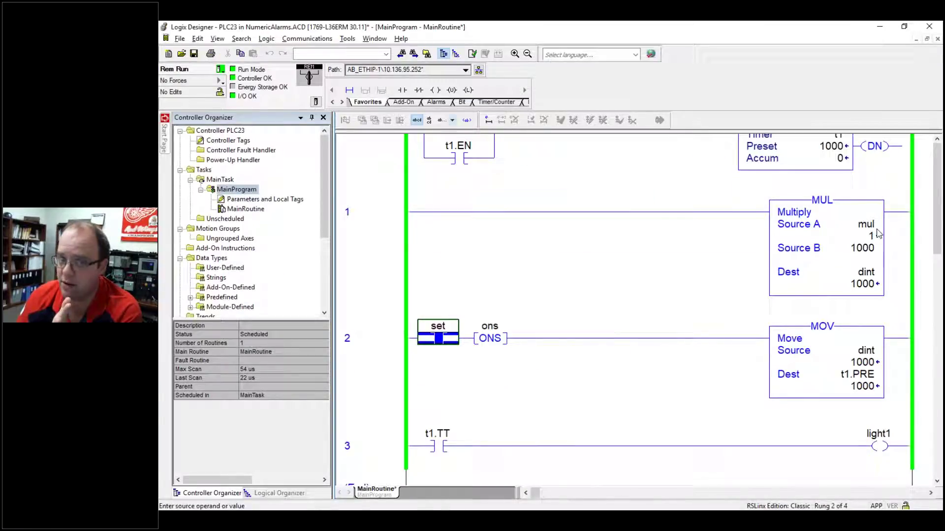
left_click(880, 27)
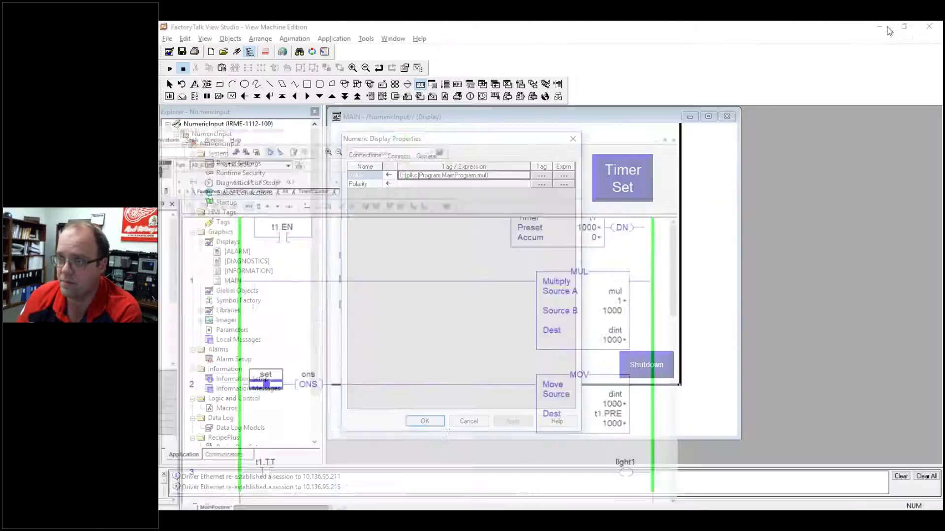
- Move the NN display aside to inspect the hidden input beneath, then return NN under Timer Preset Value
left_click(426, 421)
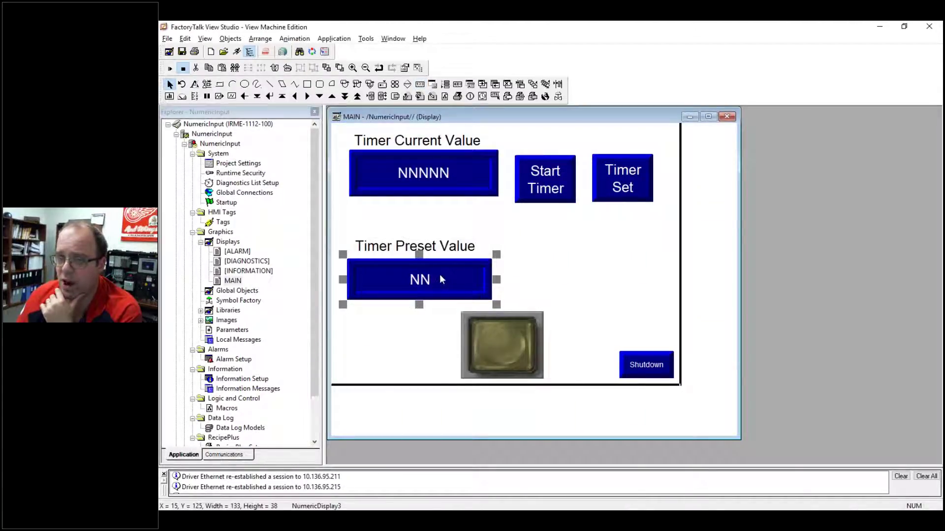
left_click_drag(447, 267, 561, 268)
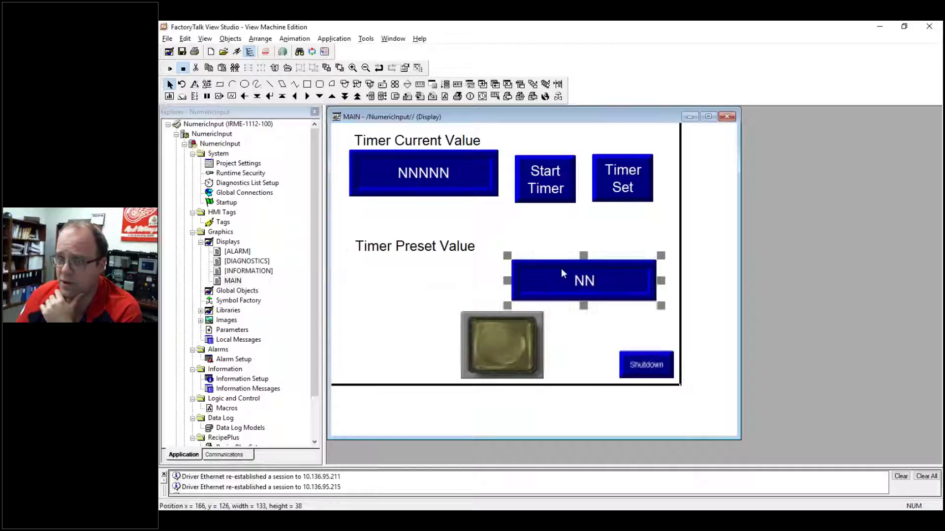
left_click(435, 291)
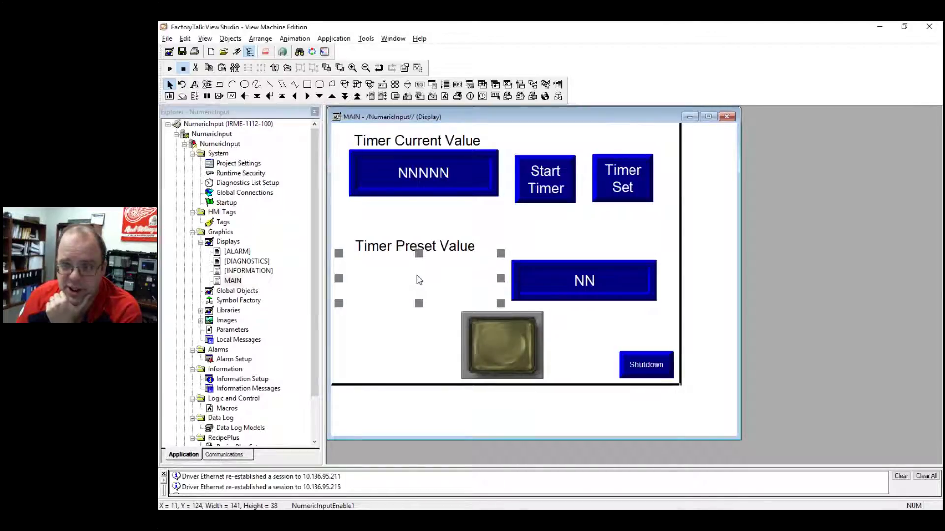
left_click_drag(419, 280, 414, 259)
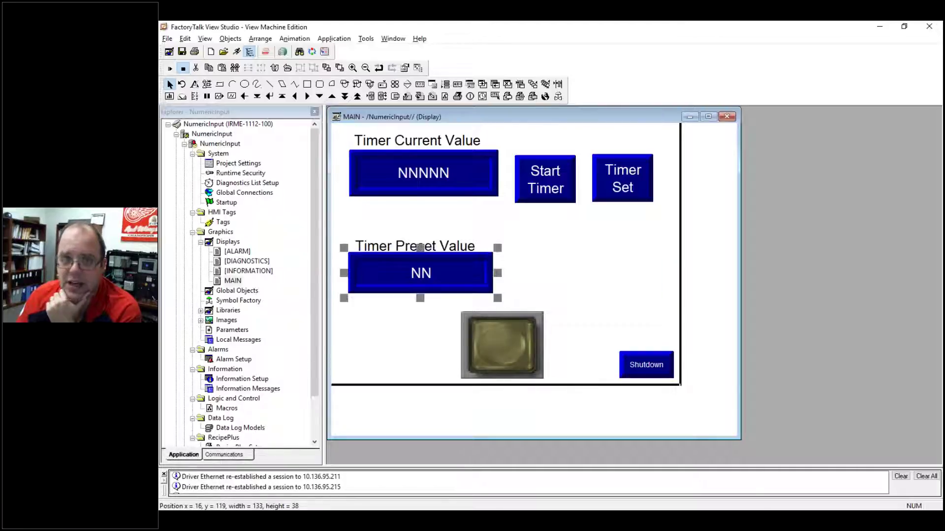
left_click(412, 265)
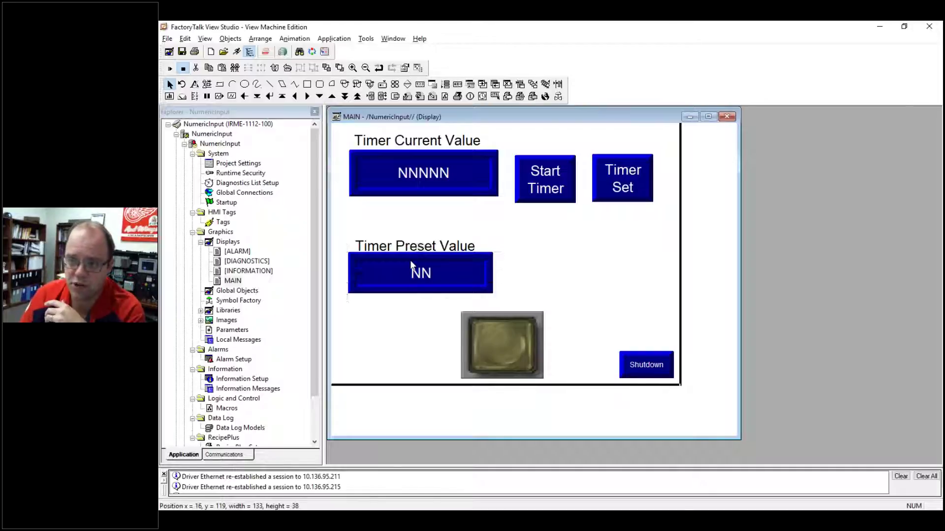
left_click_drag(412, 265, 409, 256)
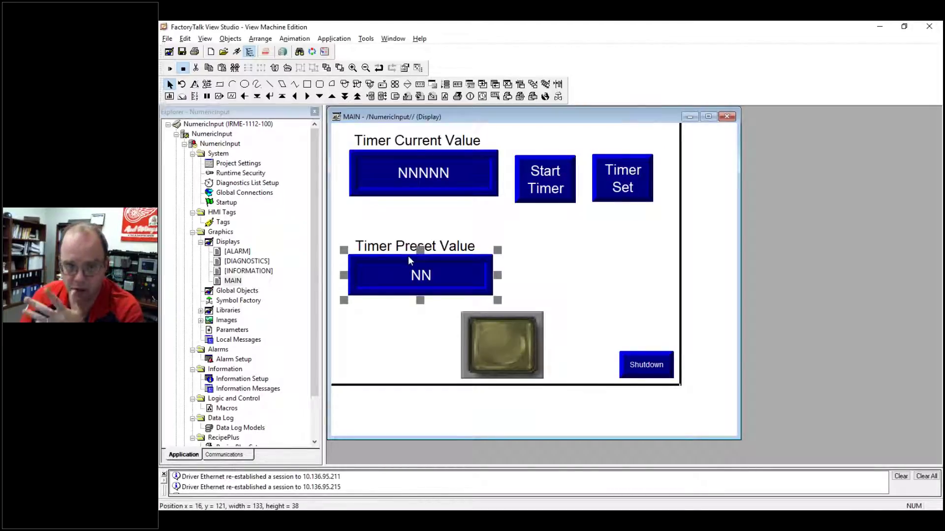
- Draw a Numeric Input Enable object over the NN preset display
left_click(238, 41)
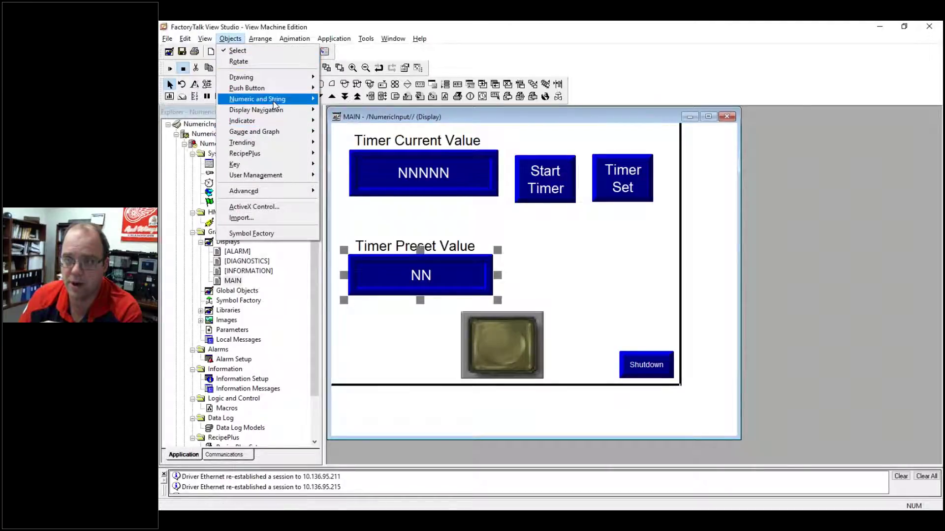
mouse_move(275, 103)
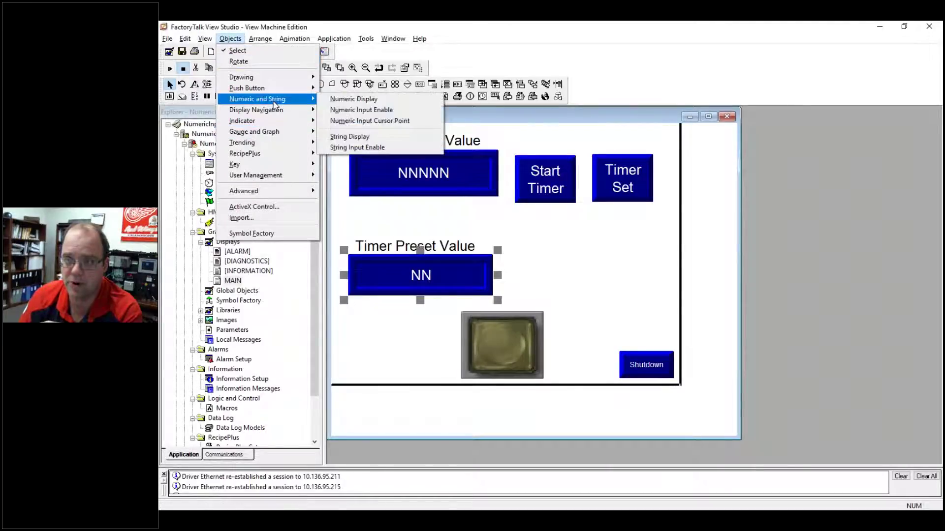
left_click(337, 113)
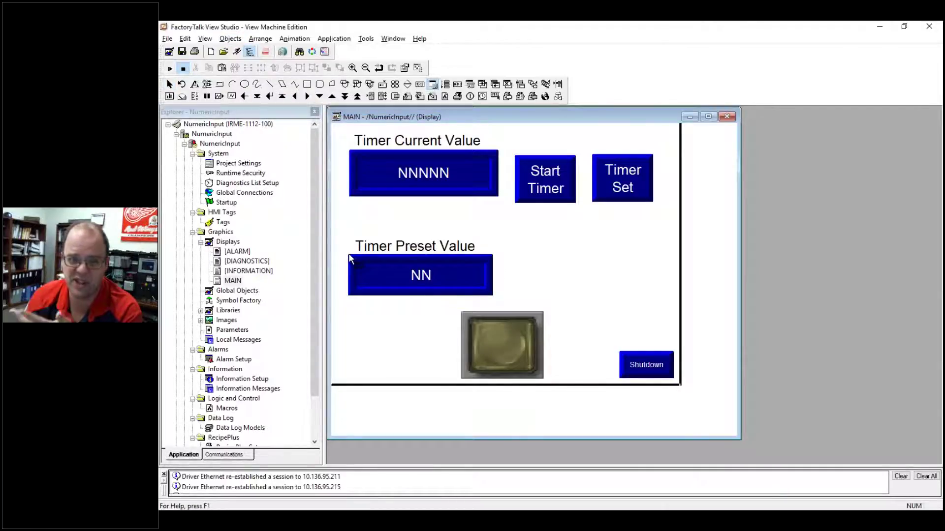
left_click_drag(349, 282, 493, 295)
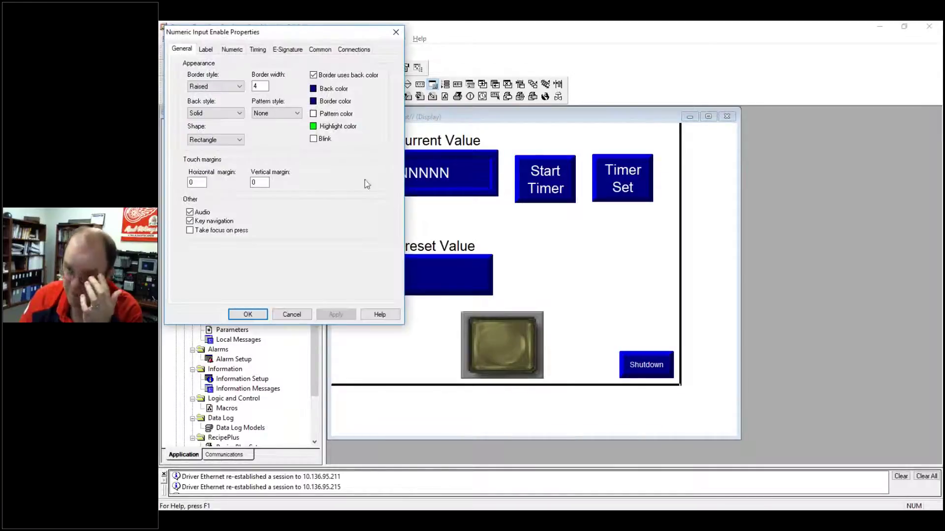
- Set the numeric input's border style to None and back style to Transparent
left_click(236, 87)
left_click(234, 97)
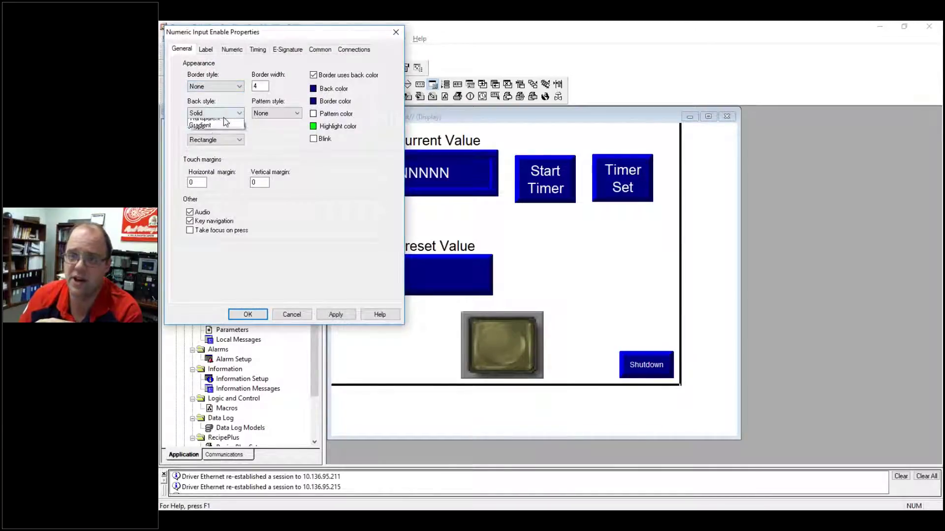
left_click(227, 114)
left_click(224, 133)
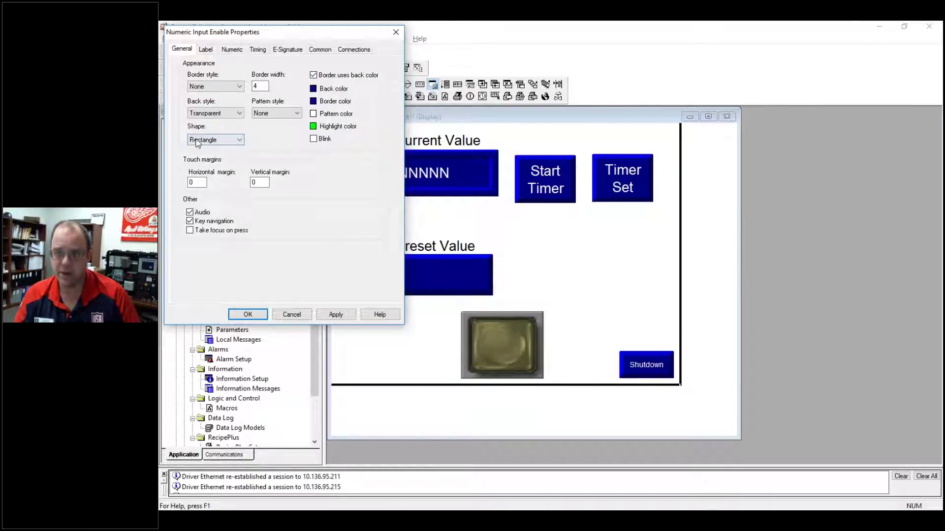
left_click(206, 50)
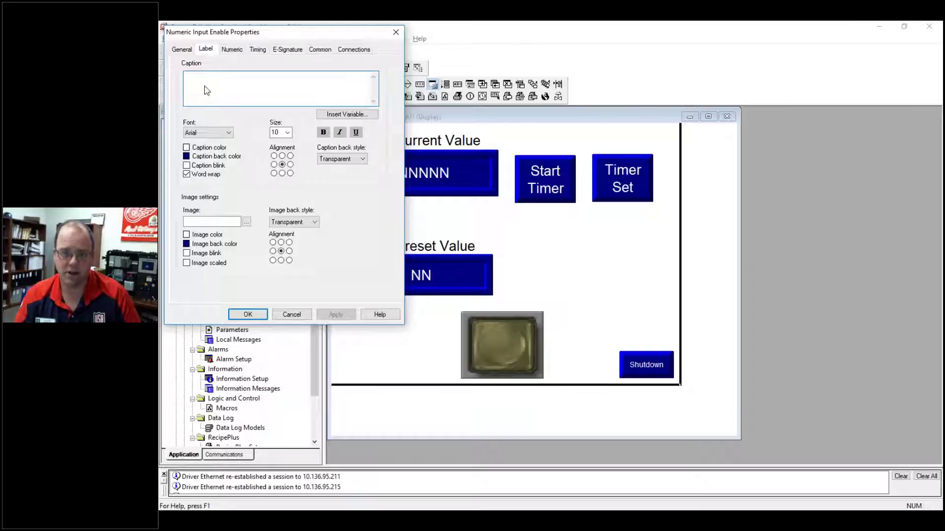
- Keep Keypad as the numeric pop-up and set the maximum value to 60
left_click(232, 50)
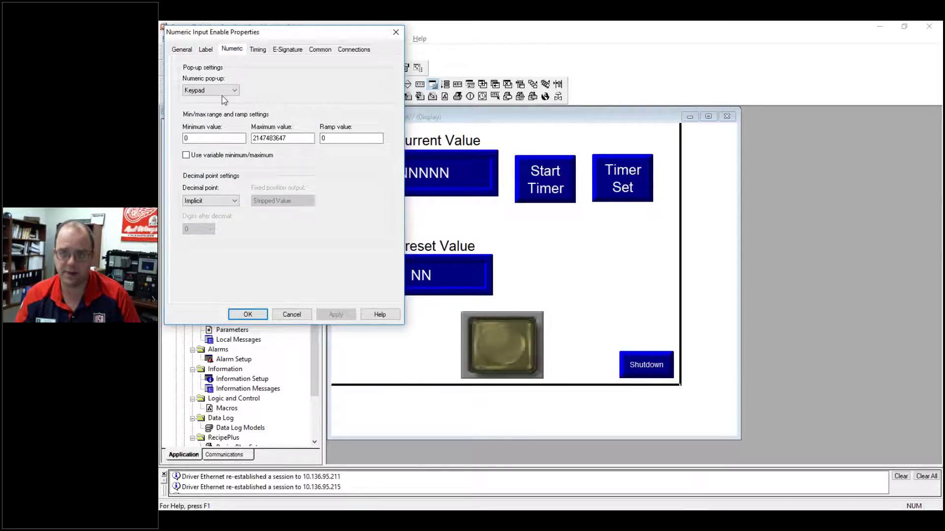
left_click(199, 90)
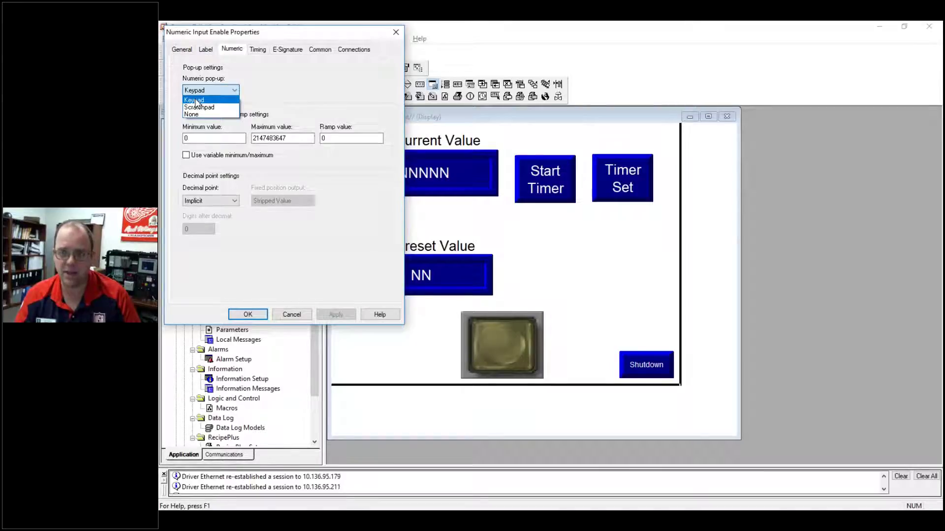
left_click(195, 100)
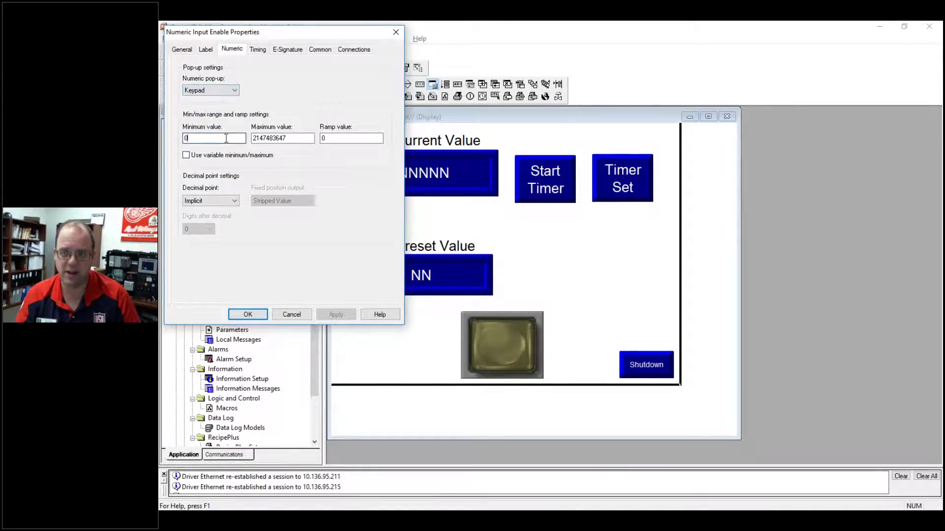
double_click(255, 137)
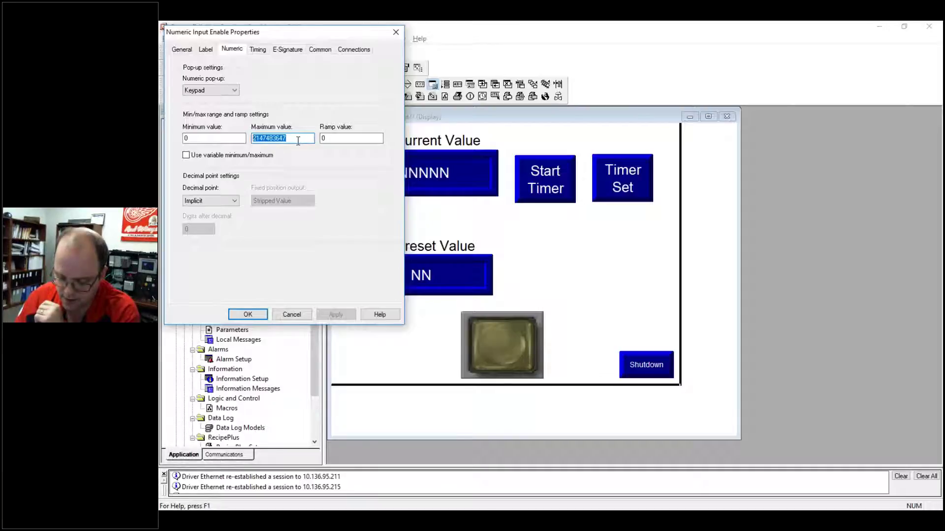
type("60")
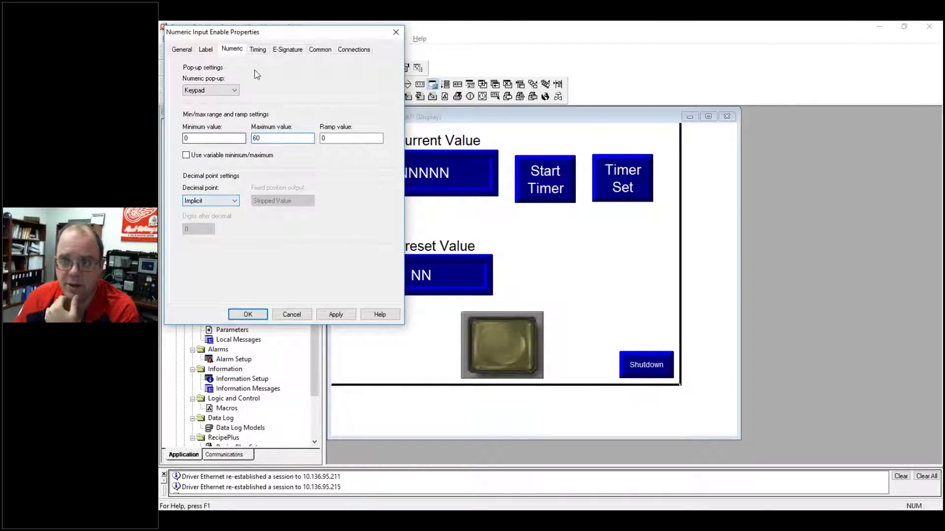
- Set the numeric input's Value tag to Program:MainProgram mul and close its properties
left_click(259, 50)
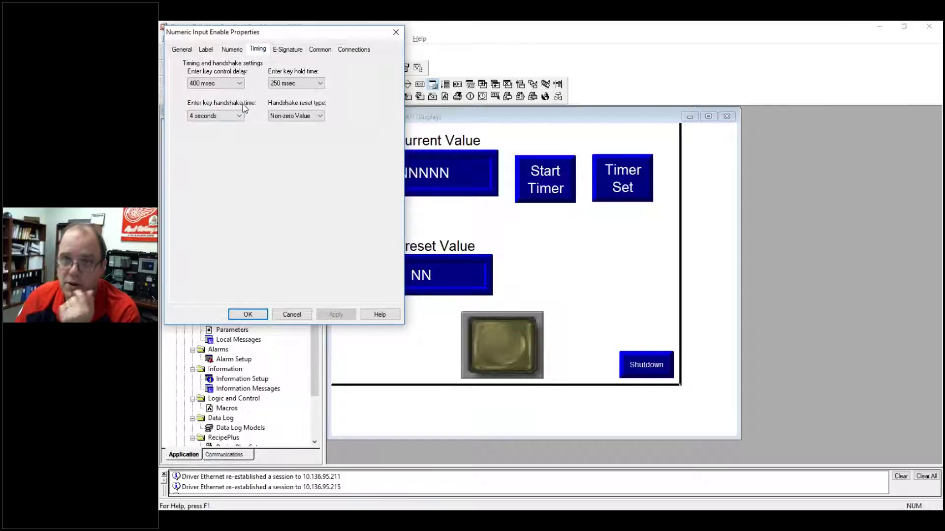
left_click(296, 50)
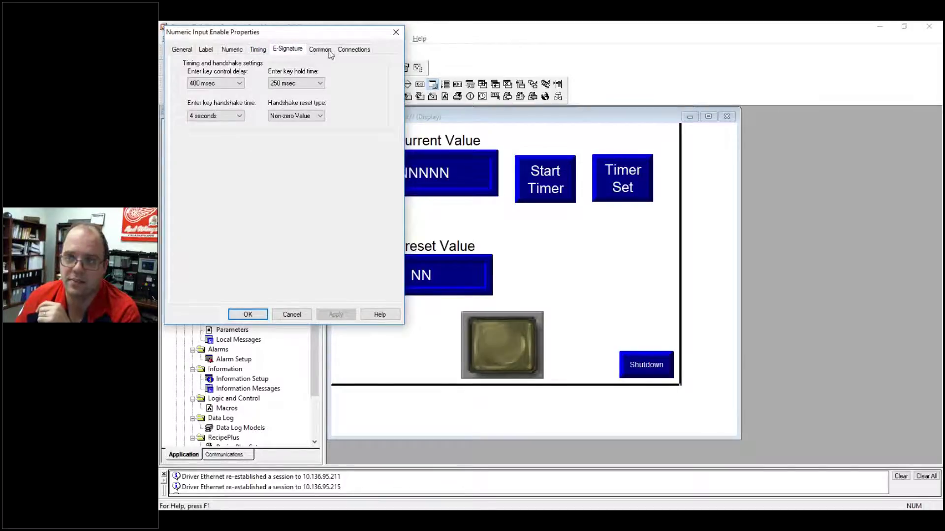
left_click(321, 50)
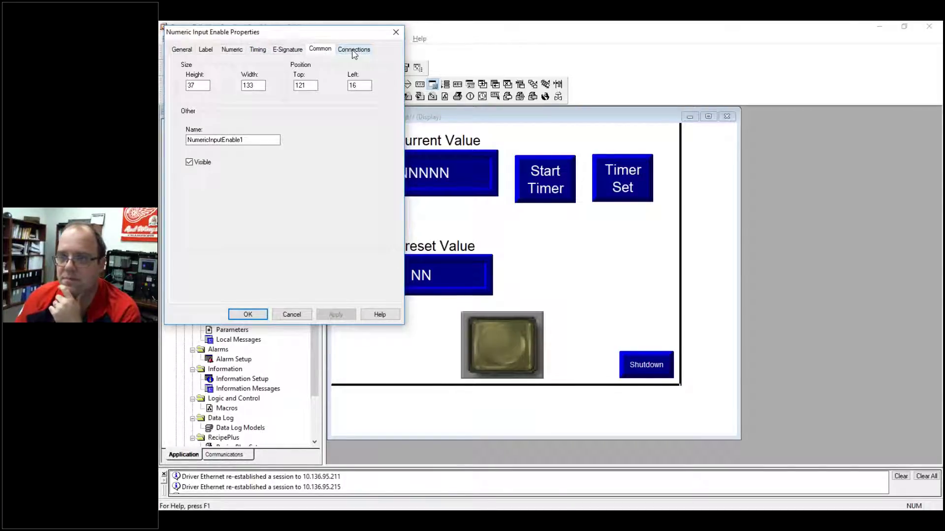
left_click(353, 50)
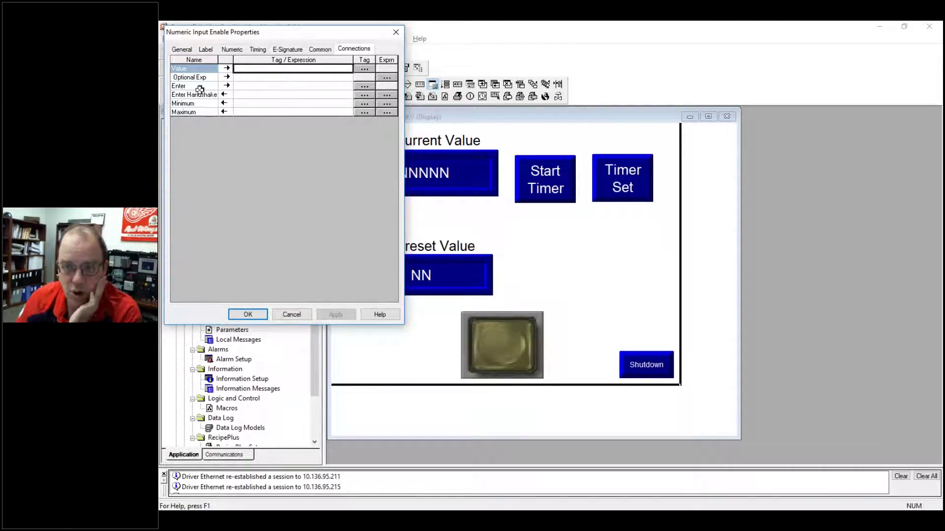
left_click(364, 69)
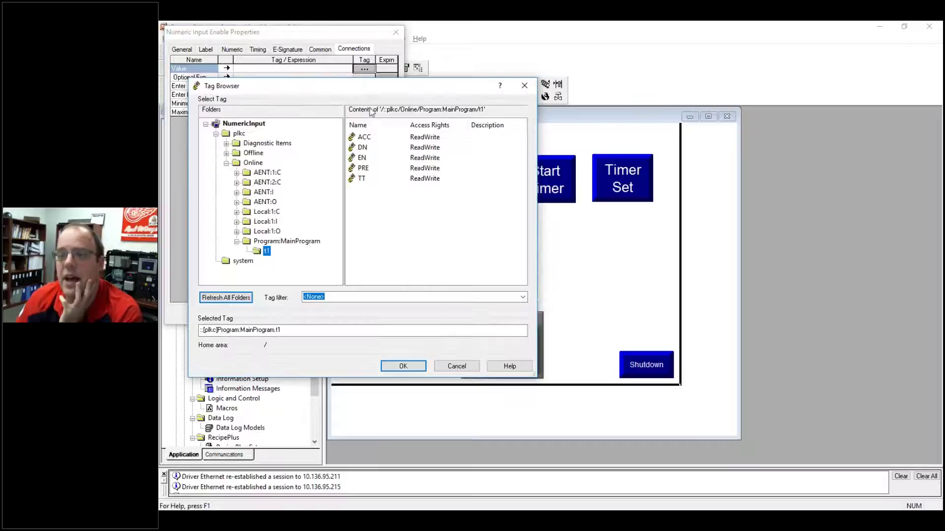
left_click(255, 241)
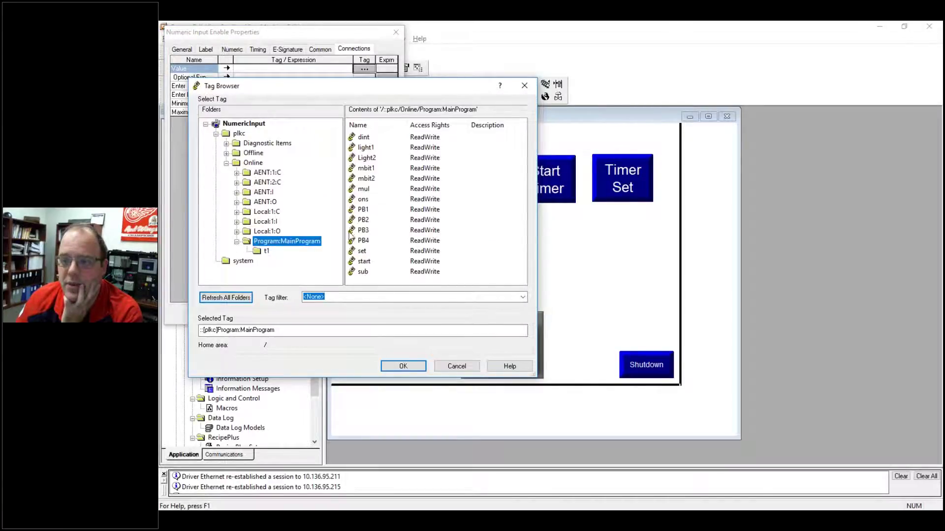
left_click(364, 190)
left_click(403, 366)
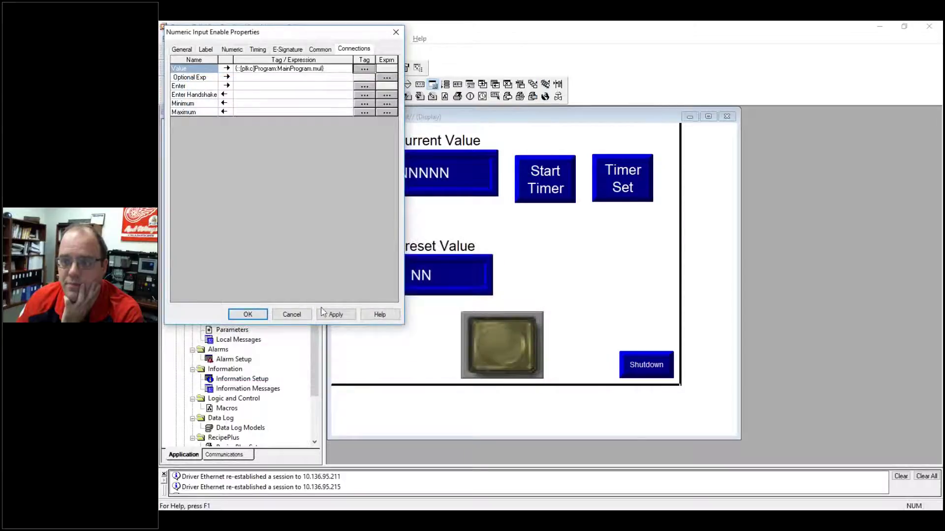
left_click(247, 314)
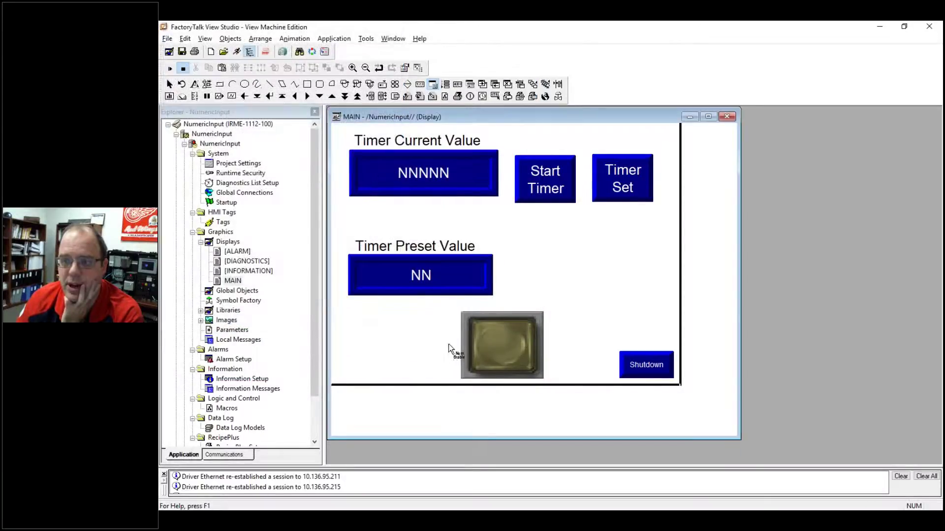
- Test-run MAIN, enter 10 as the Timer Preset Value on the keypad, then stop testing
left_click(170, 68)
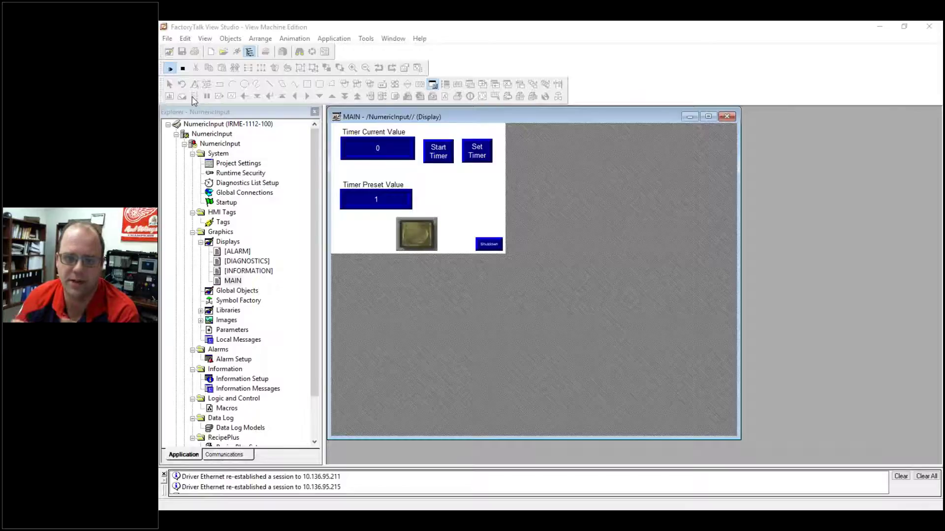
left_click(356, 204)
key("Escape")
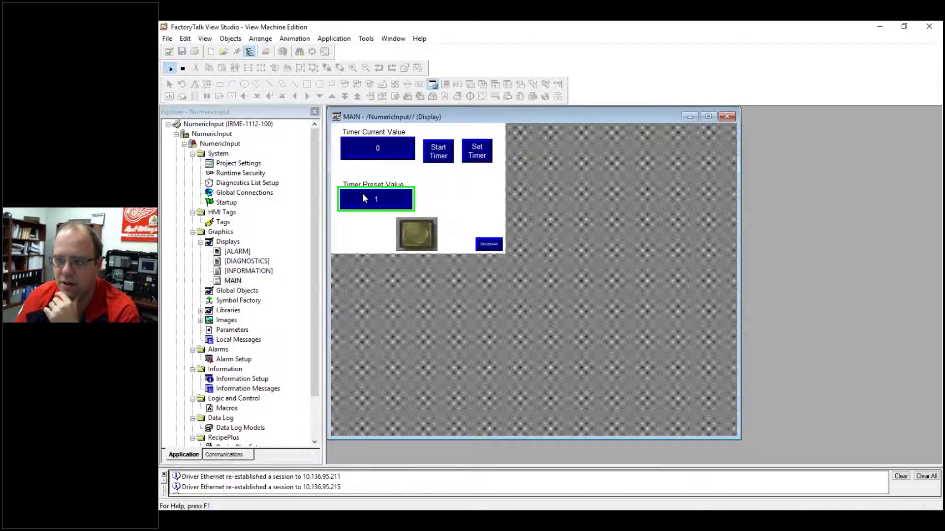
double_click(399, 199)
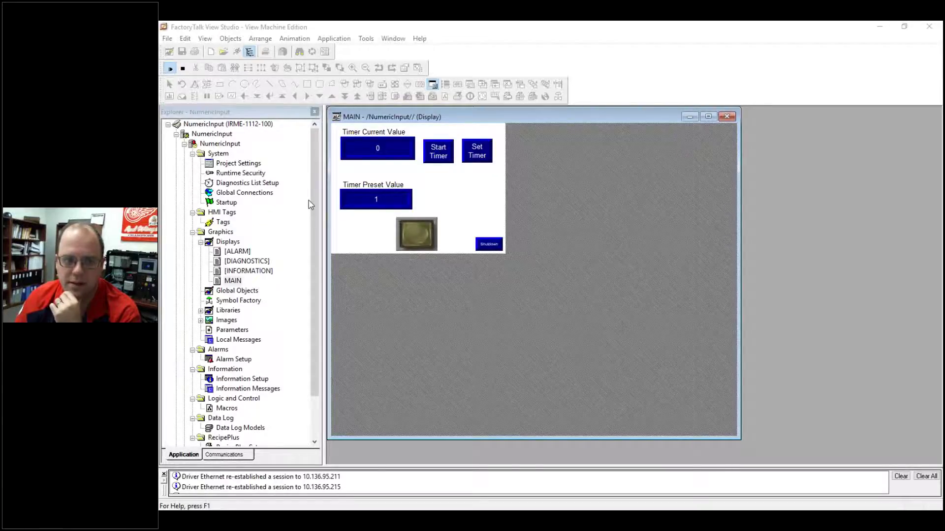
key("Return")
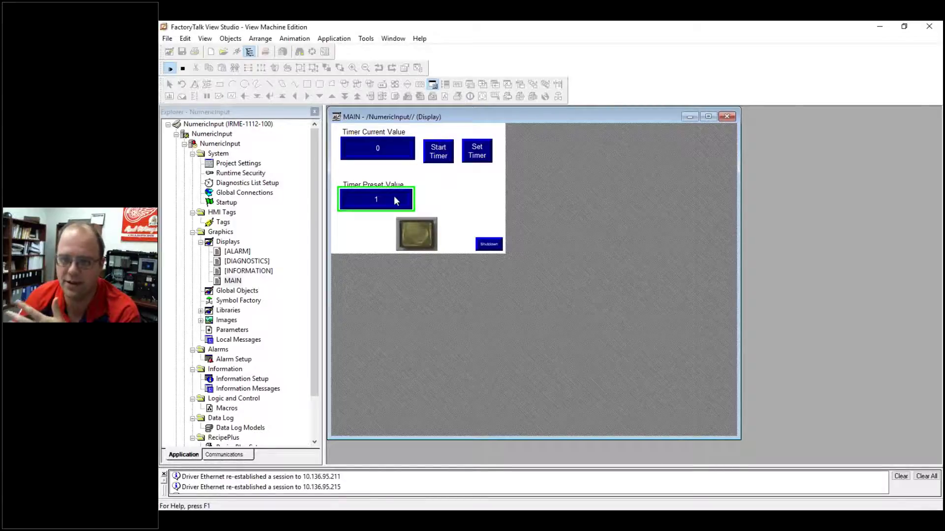
left_click(393, 197)
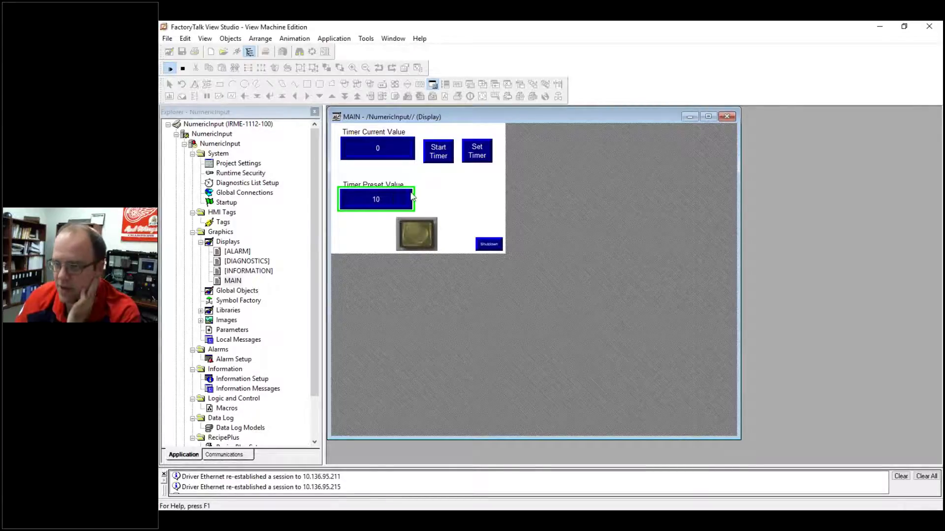
key("Return")
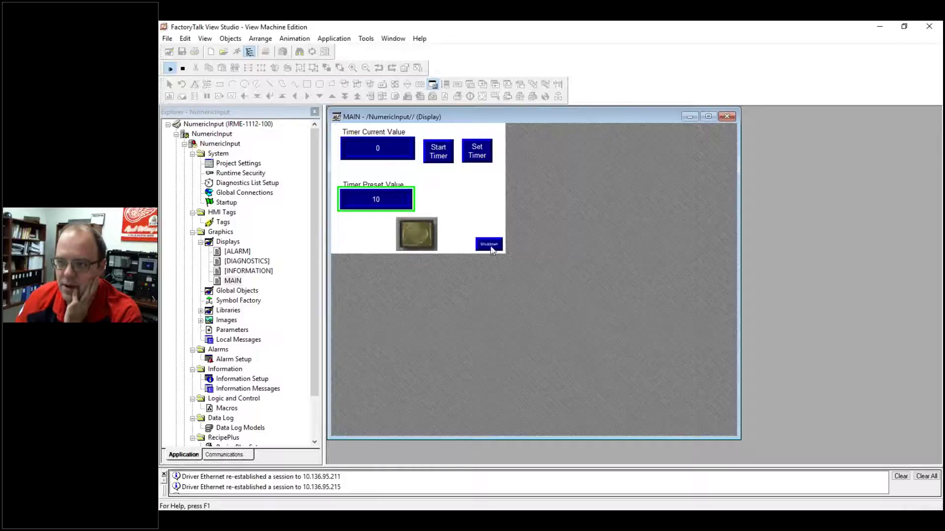
left_click(182, 69)
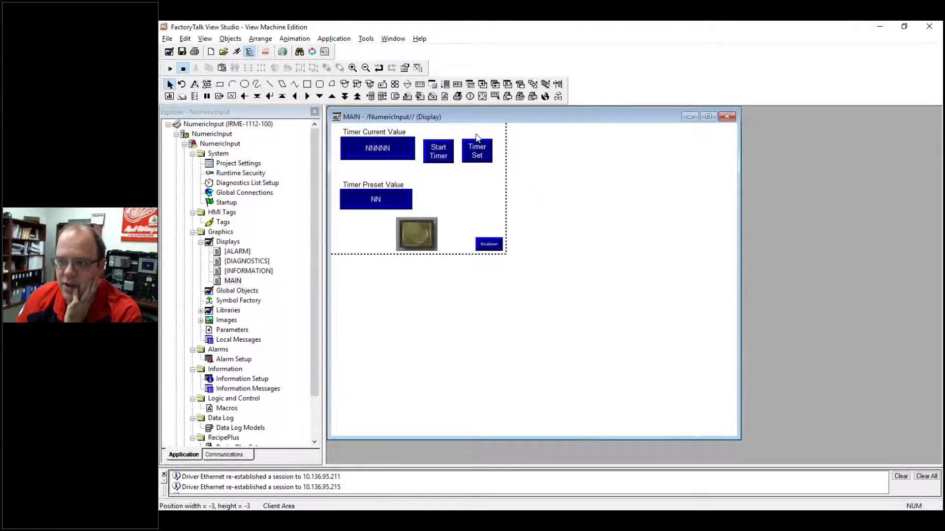
- Zoom into MAIN, then run Test Application, saving the MAIN changes when prompted
left_click(353, 67)
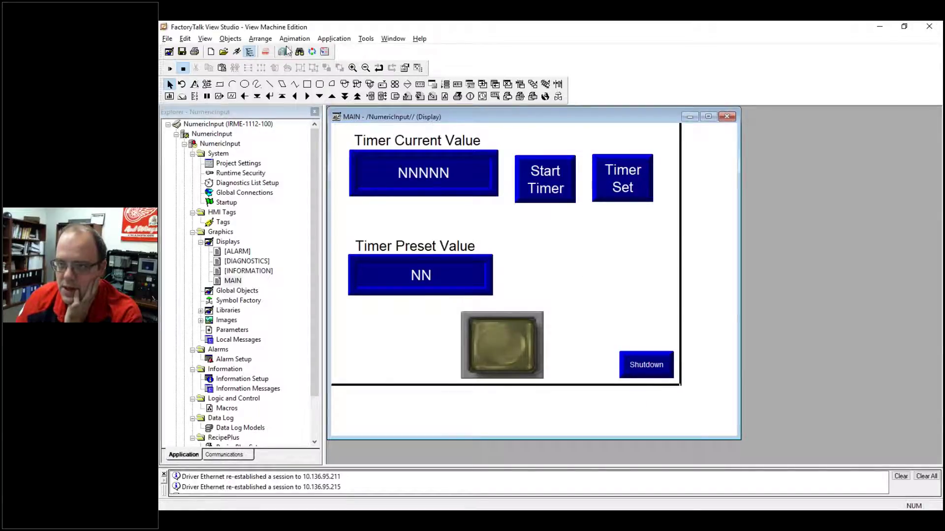
left_click(327, 40)
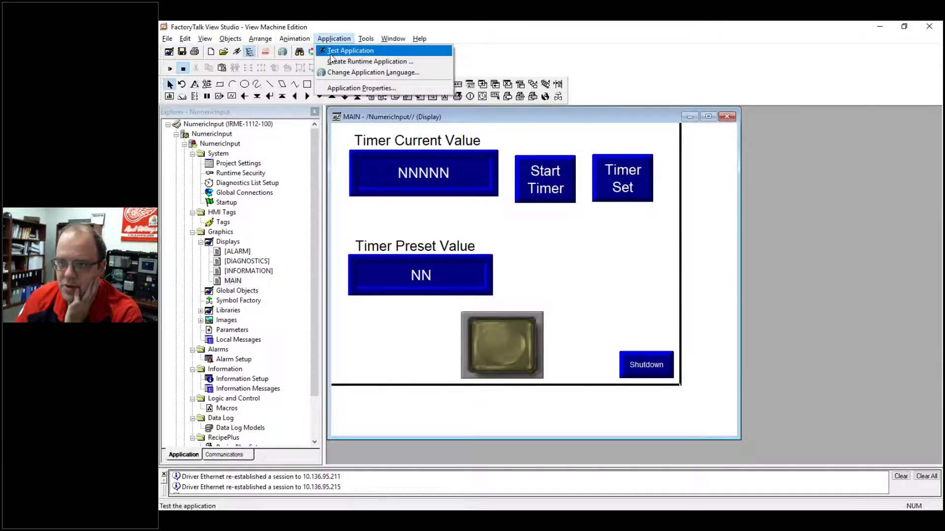
left_click(333, 52)
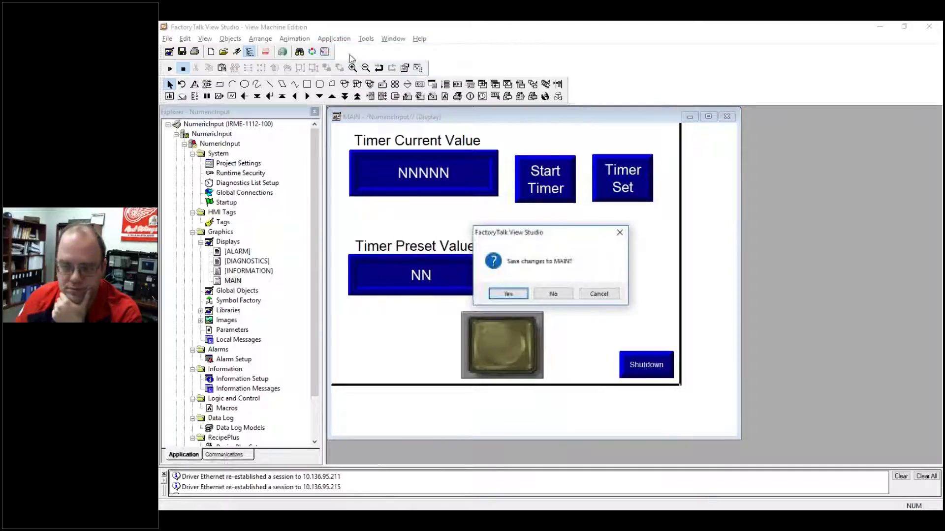
left_click(518, 294)
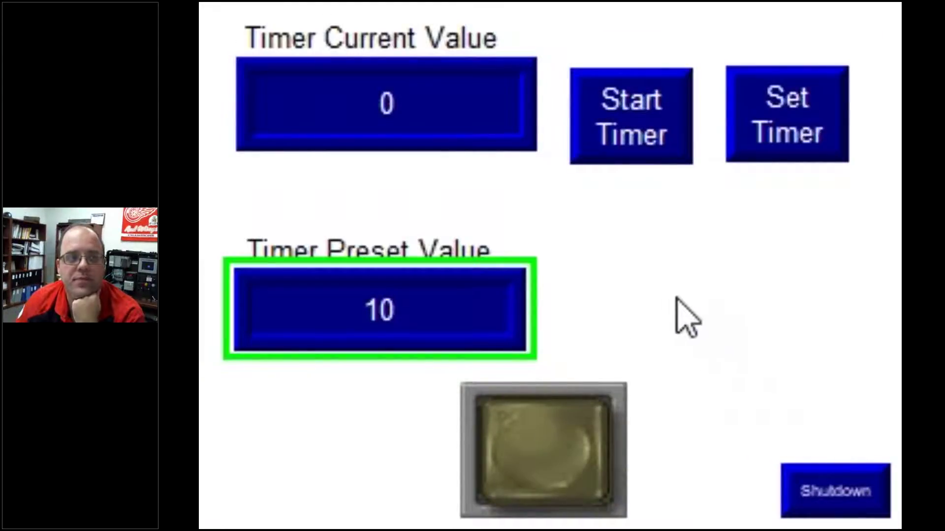
- Start the timer once, then enter 6 as the Timer Preset Value on the keypad
left_click(659, 150)
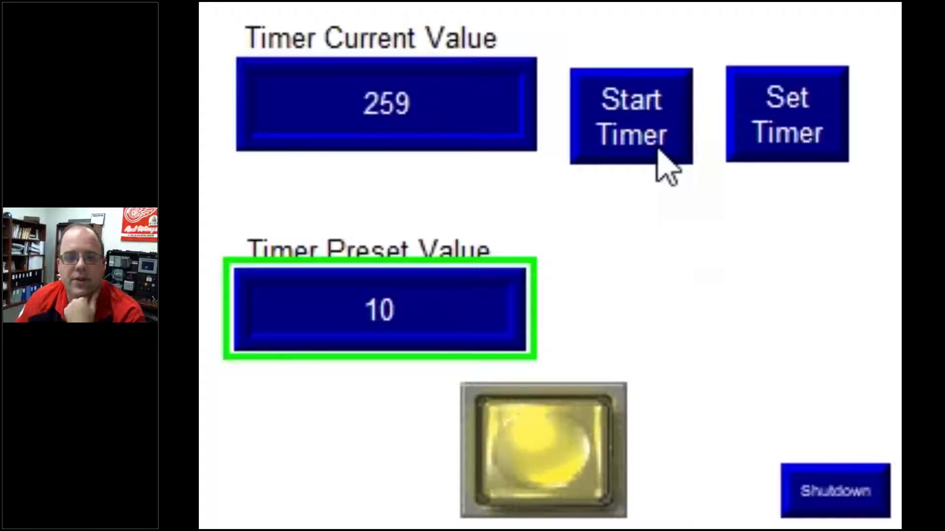
left_click(463, 292)
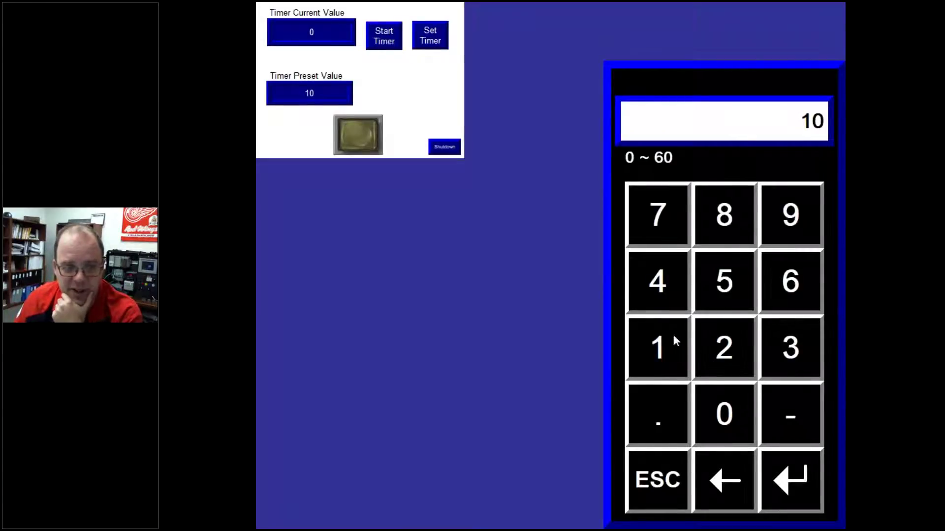
left_click(787, 288)
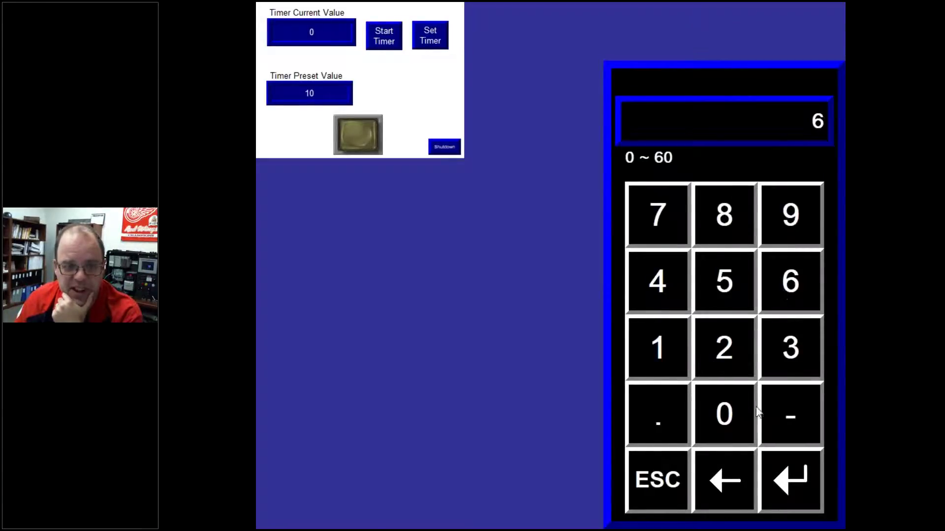
left_click(788, 479)
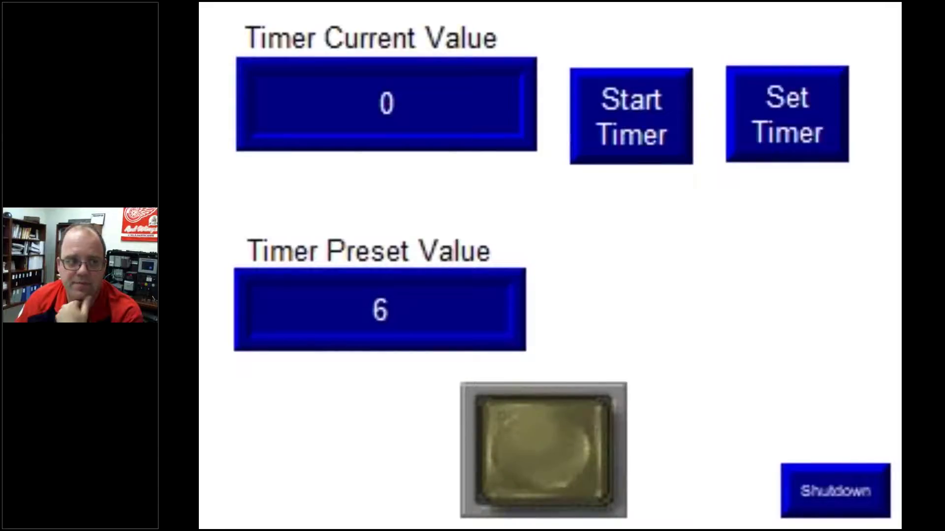
- Start the timer, load the preset with Set Timer, and start it again
left_click(618, 152)
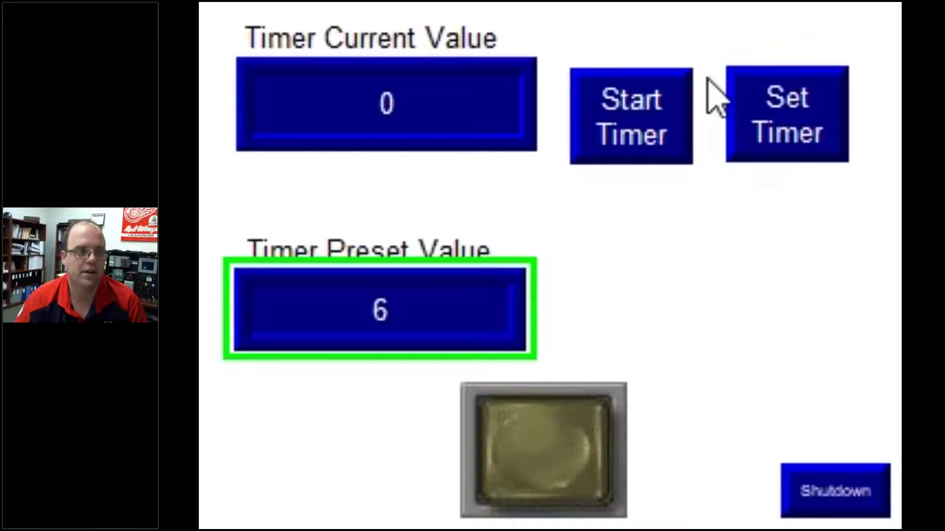
left_click(827, 129)
left_click(669, 139)
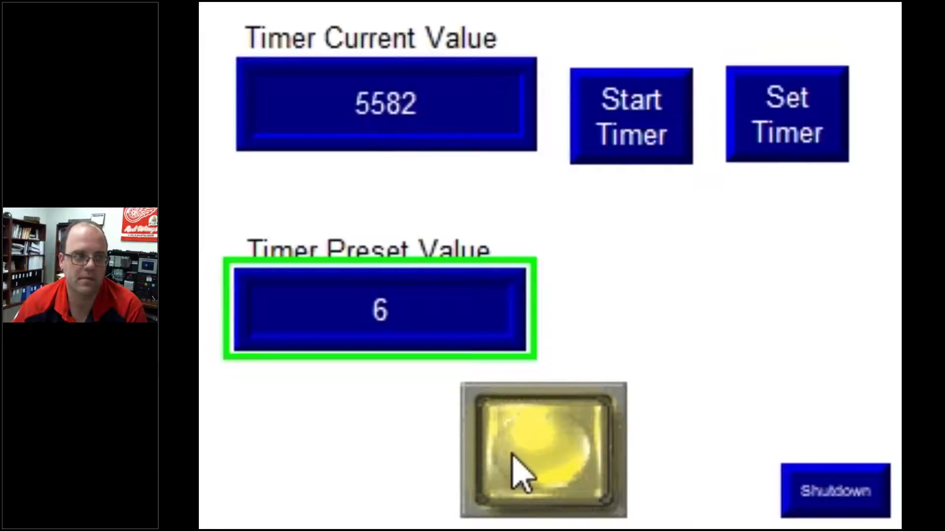
- Enter 2 as the Timer Preset Value on the keypad and run the timer with it
left_click(398, 323)
left_click(724, 350)
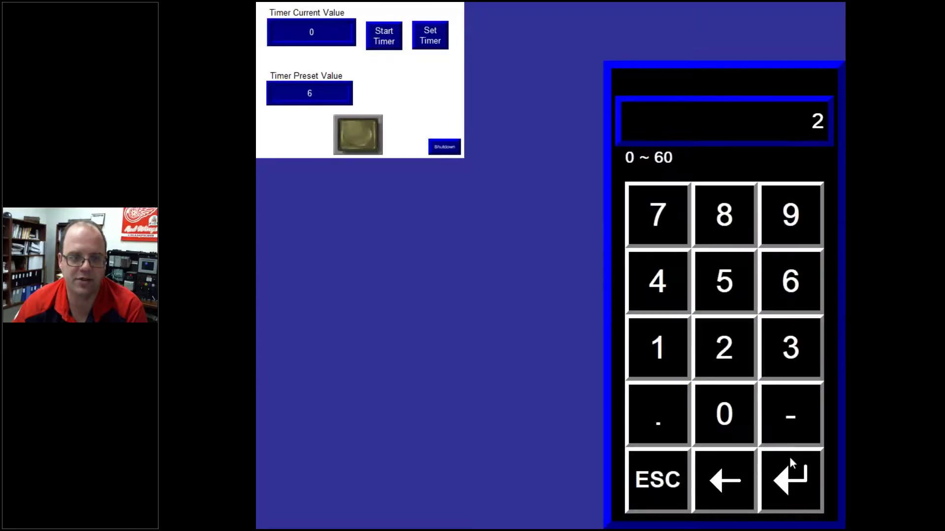
left_click(790, 460)
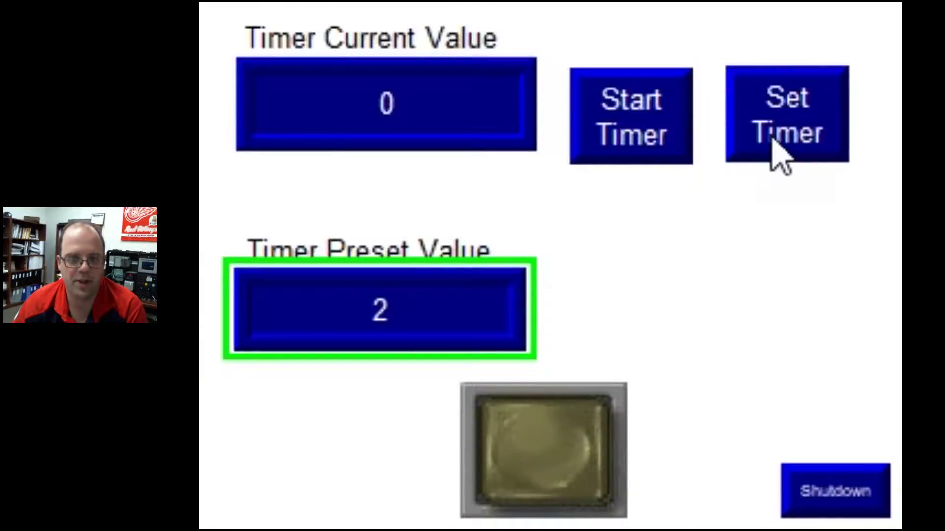
left_click(624, 150)
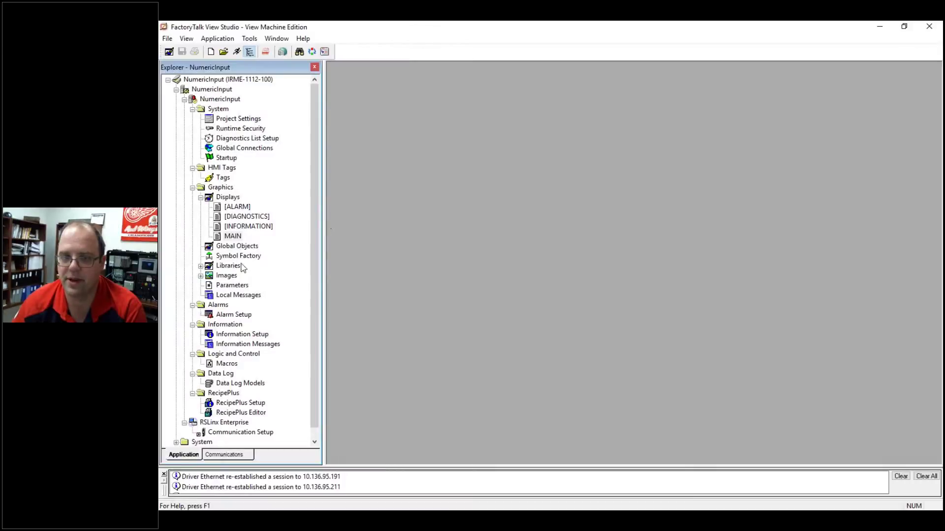
- Open MAIN from Graphics > Displays in the Explorer tree, then switch to another program with Alt+Tab
double_click(233, 236)
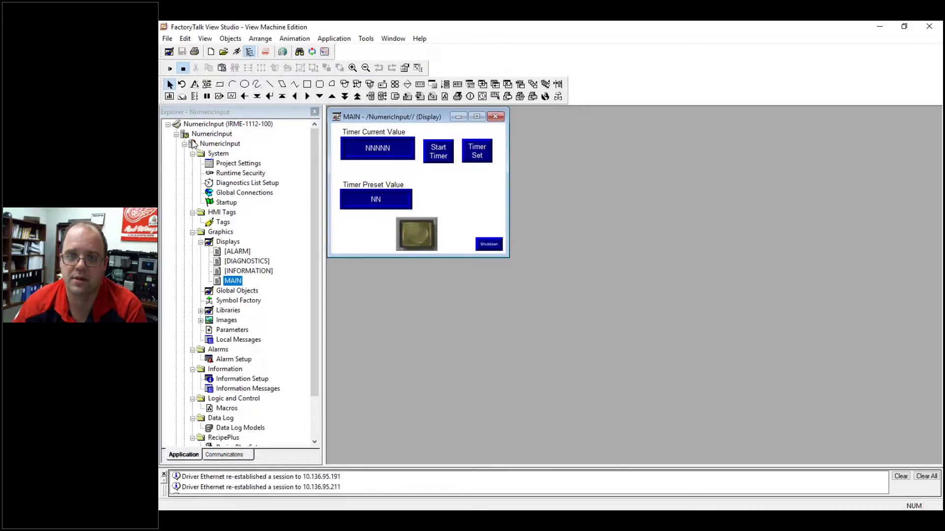
key("alt+Tab")
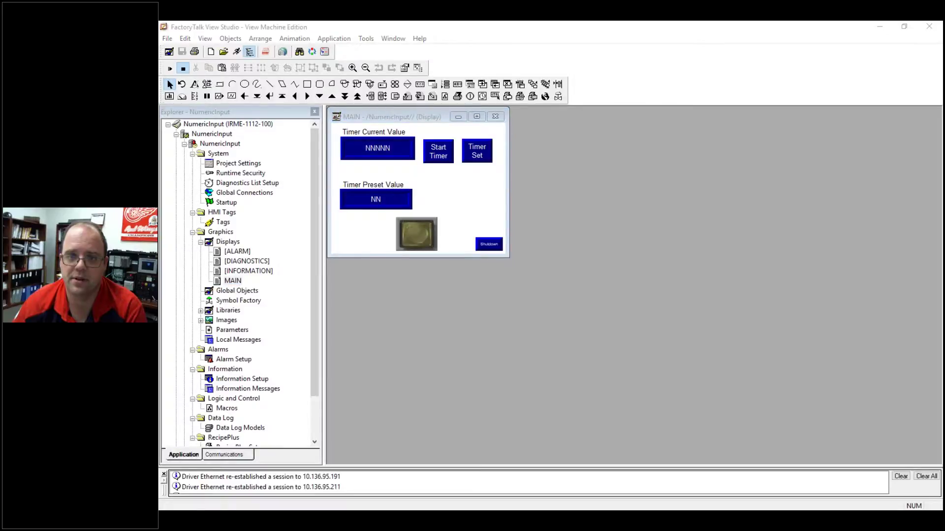